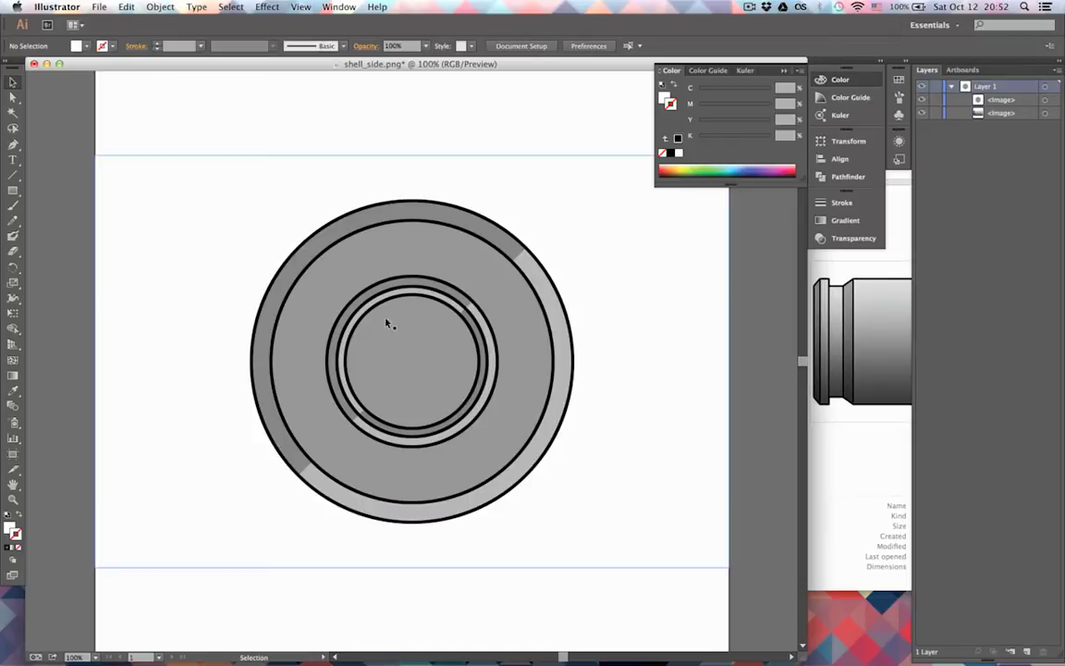
# Hide the shell's back-view image so the side-view reference underneath can be traced.
pyautogui.click(922, 100)
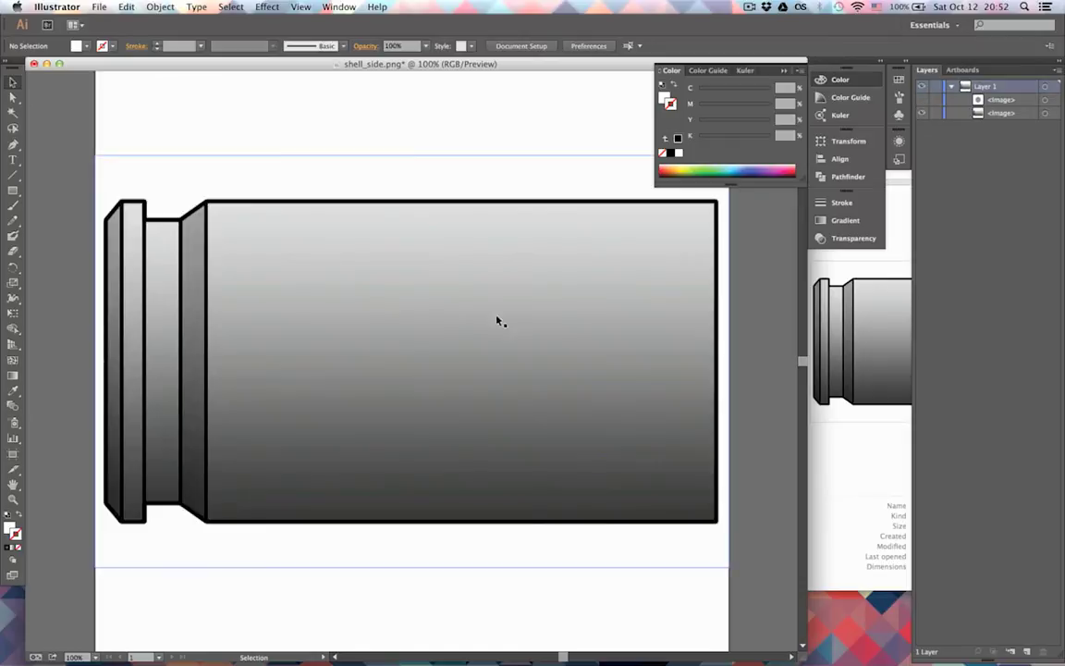
pyautogui.click(922, 100)
pyautogui.click(922, 99)
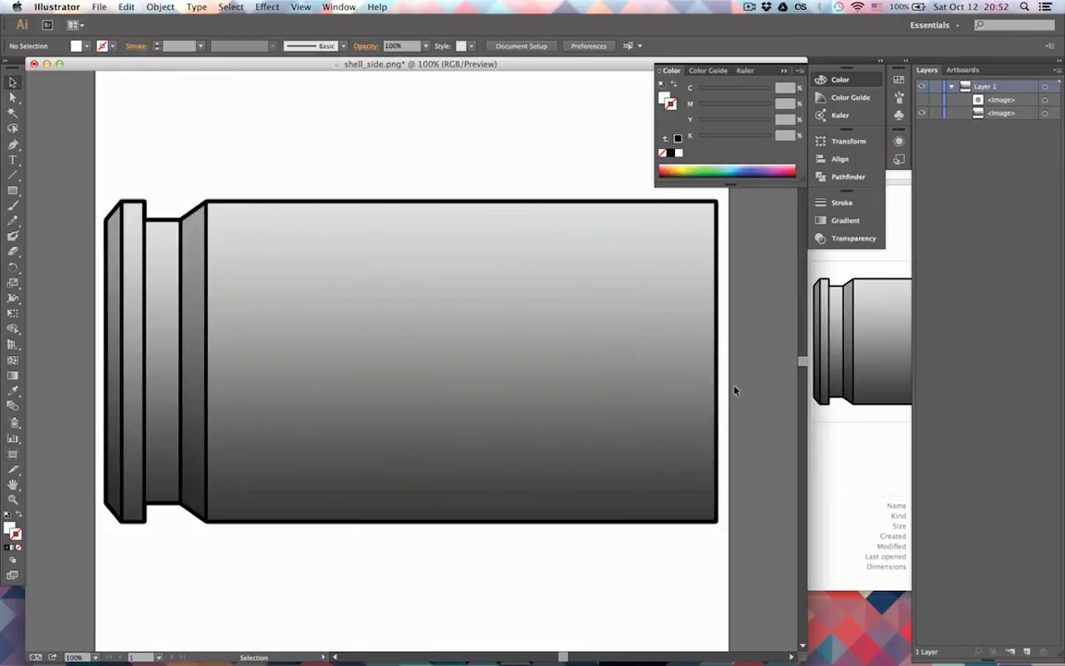
# Trace the shell's upper side profile with the Pen tool, from the open end along the body, shoulder and groove to the rim's outer corner.
pyautogui.press('p')
pyautogui.click(716, 201)
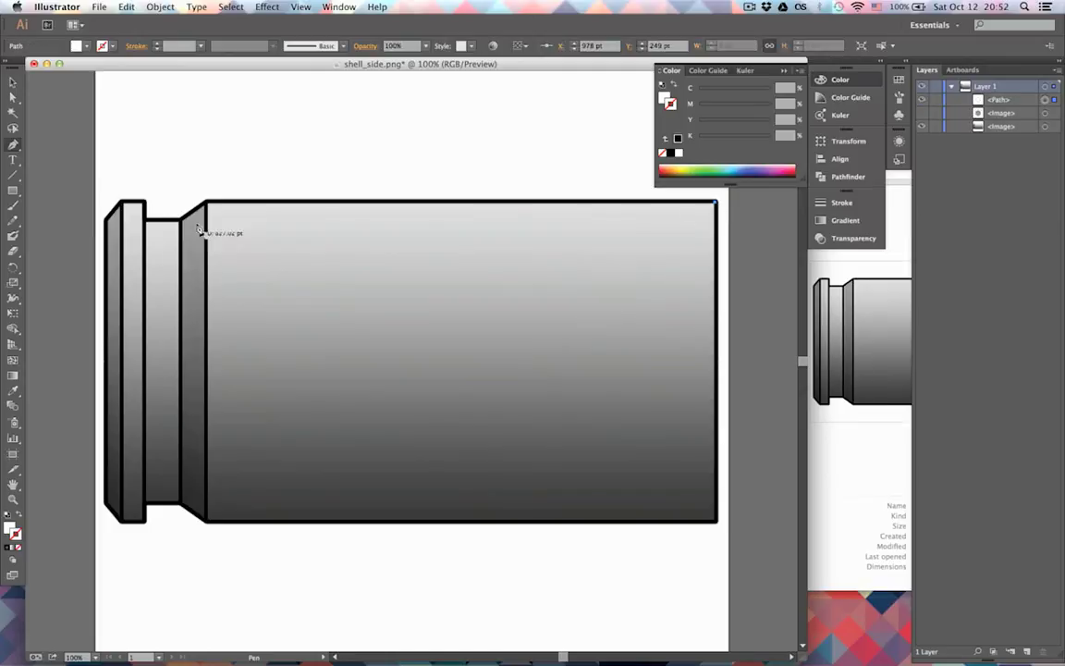
pyautogui.click(206, 201)
pyautogui.moveTo(209, 207); pyautogui.dragTo(183, 226)
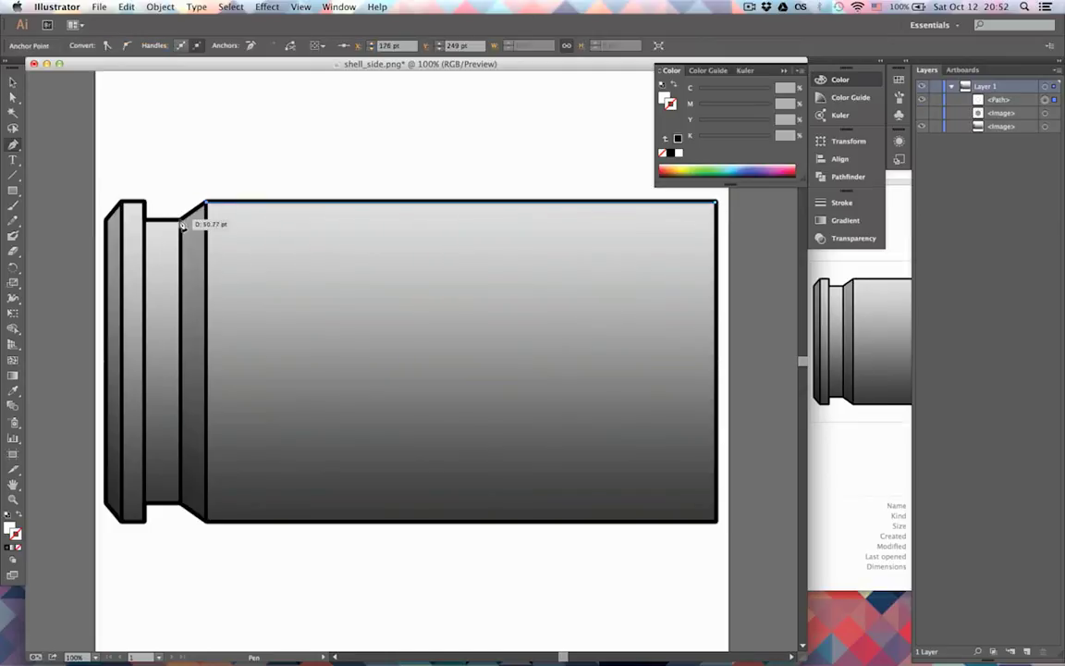
pyautogui.click(181, 220)
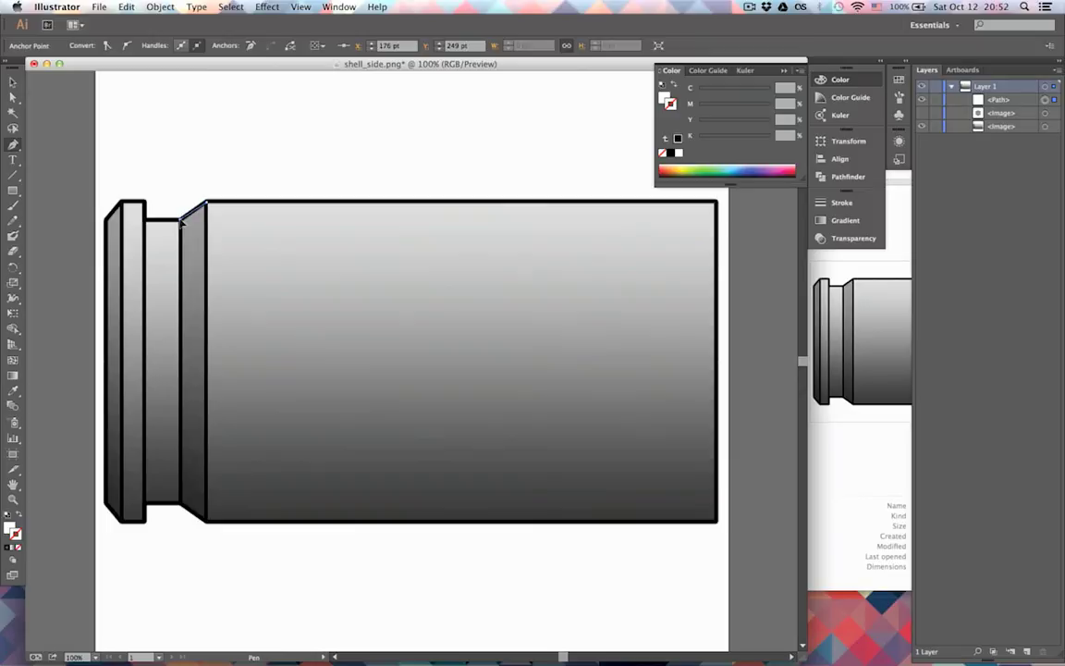
pyautogui.click(144, 220)
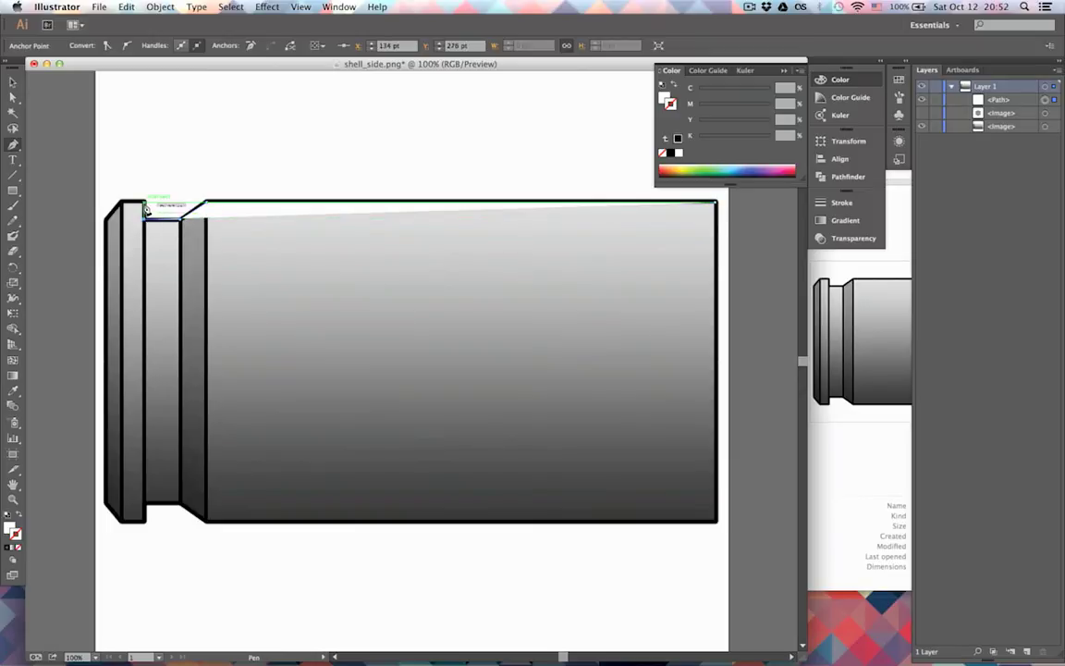
pyautogui.click(144, 203)
pyautogui.click(121, 203)
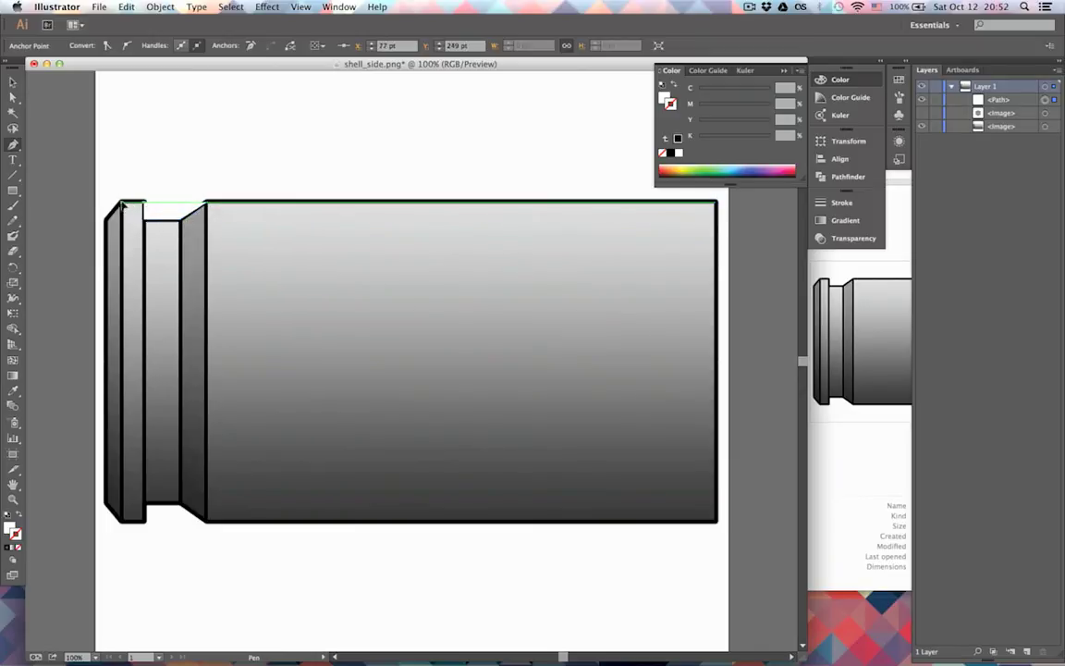
pyautogui.moveTo(109, 224); pyautogui.dragTo(108, 211)
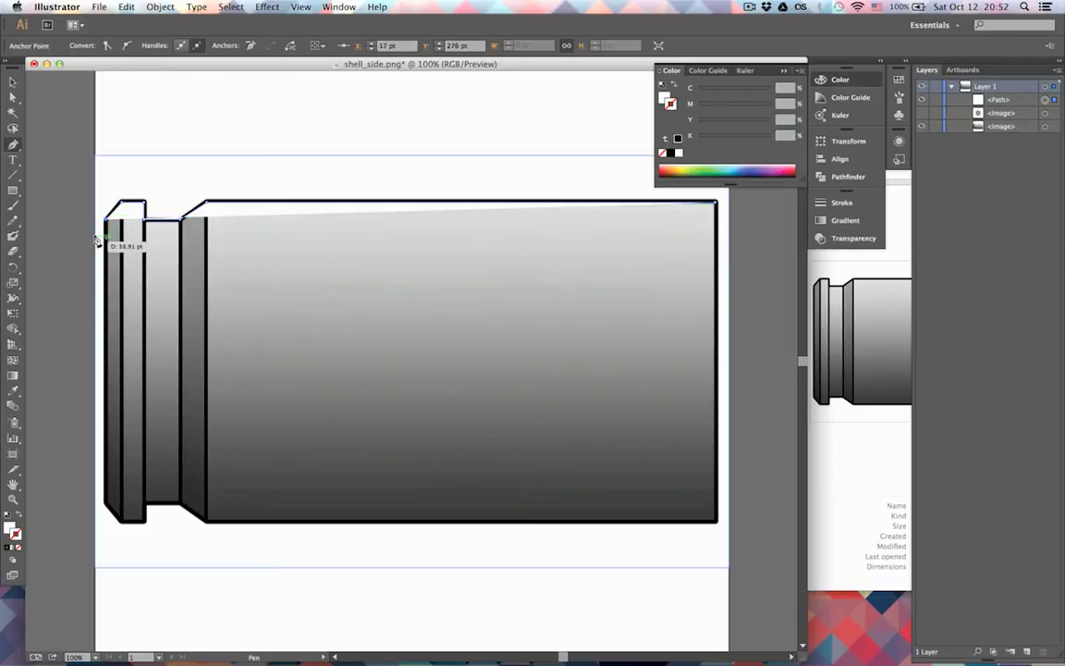
# Show the back-view image again and move it sideways so its centre sits on the artboard's left edge at X 0 pt.
pyautogui.click(921, 114)
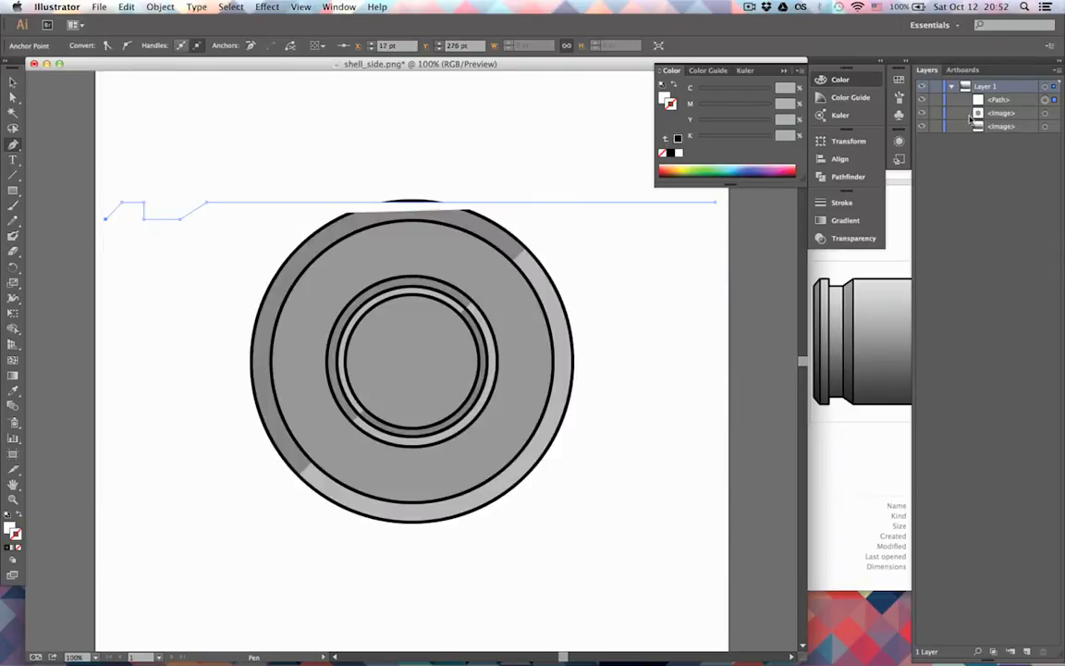
pyautogui.click(1046, 113)
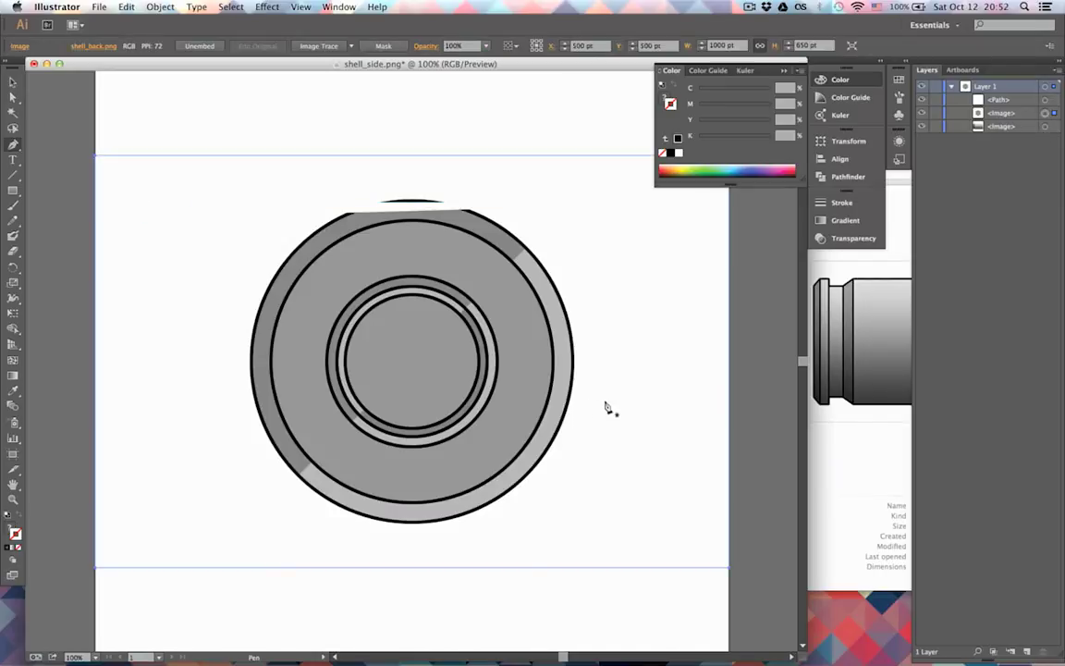
pyautogui.press('v')
pyautogui.moveTo(553, 370); pyautogui.dragTo(240, 380)
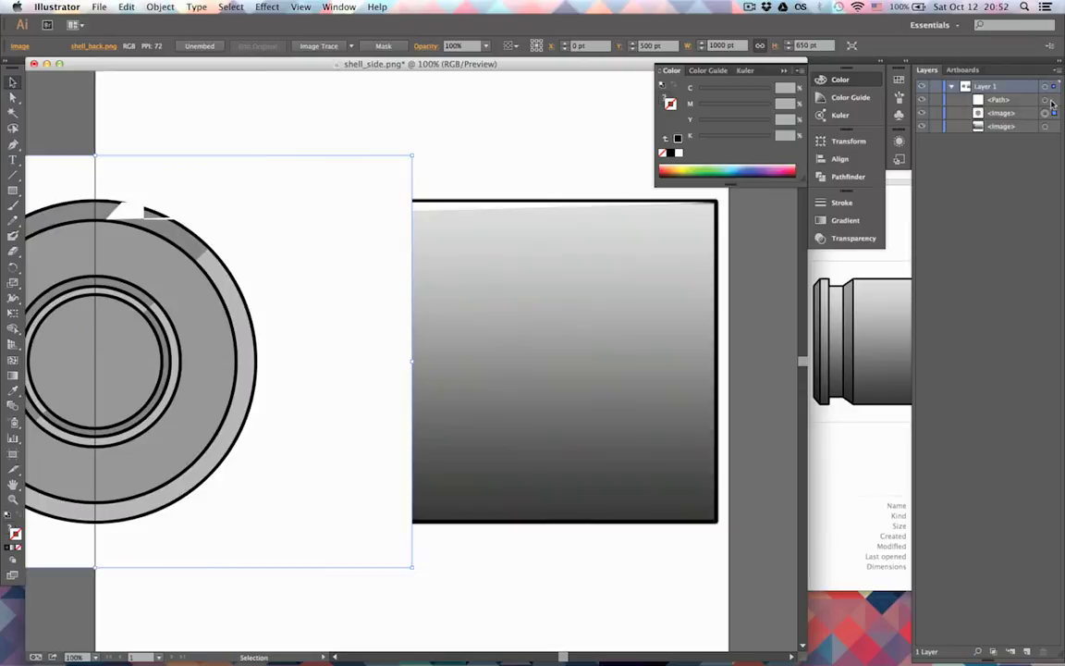
# Give the traced profile path no fill and a black 5 pt stroke.
pyautogui.click(1046, 100)
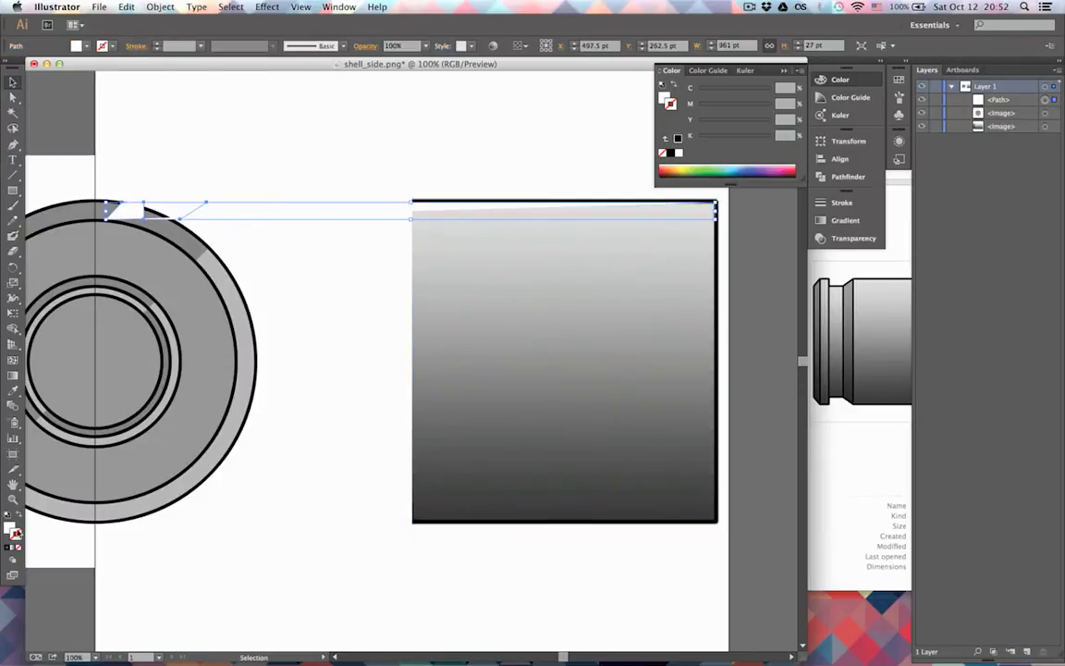
pyautogui.click(20, 519)
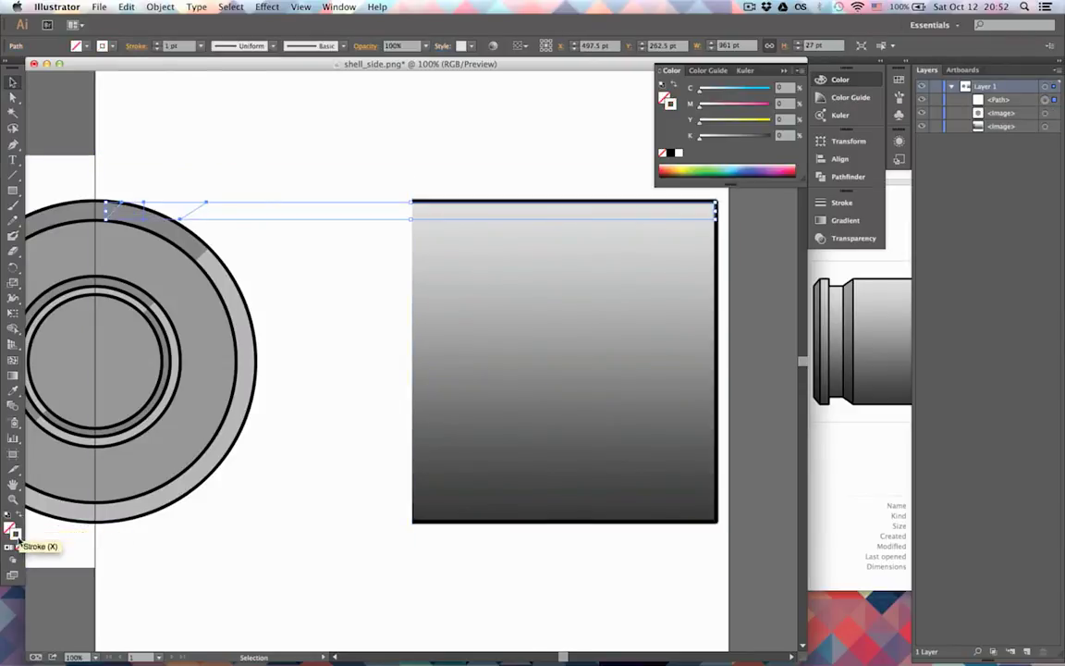
pyautogui.click(15, 534)
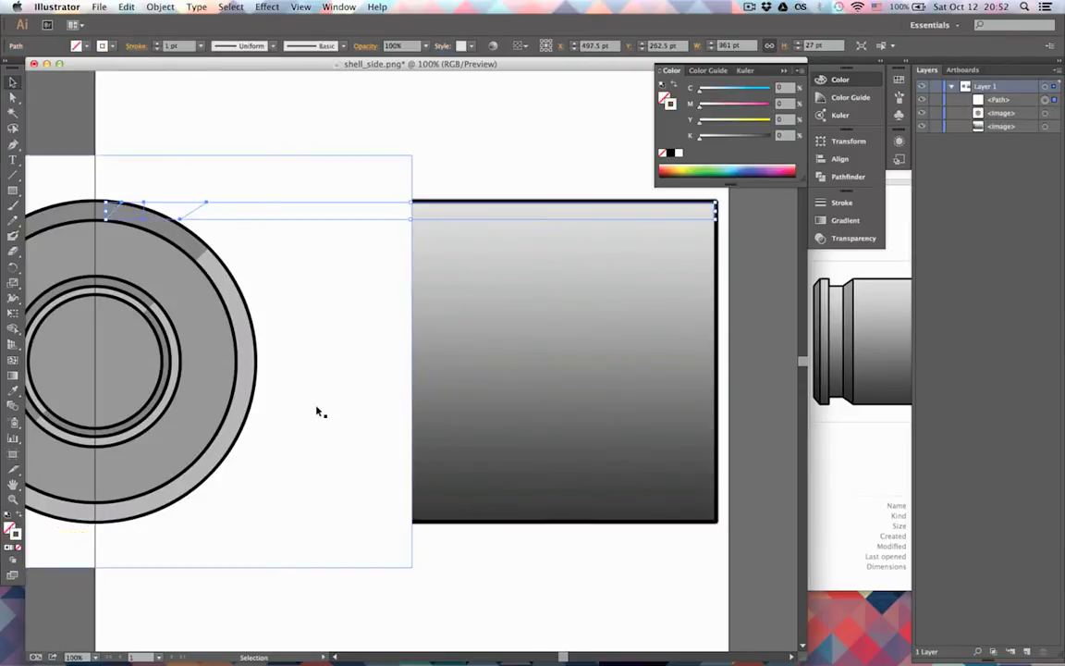
pyautogui.click(671, 154)
pyautogui.click(72, 102)
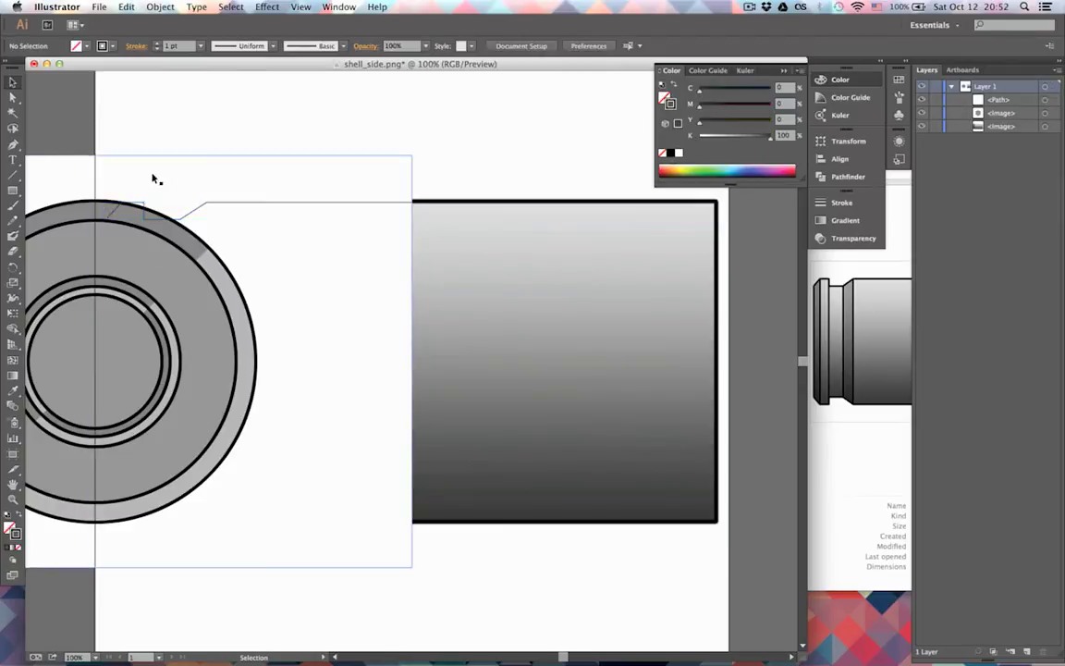
pyautogui.click(186, 220)
pyautogui.click(200, 45)
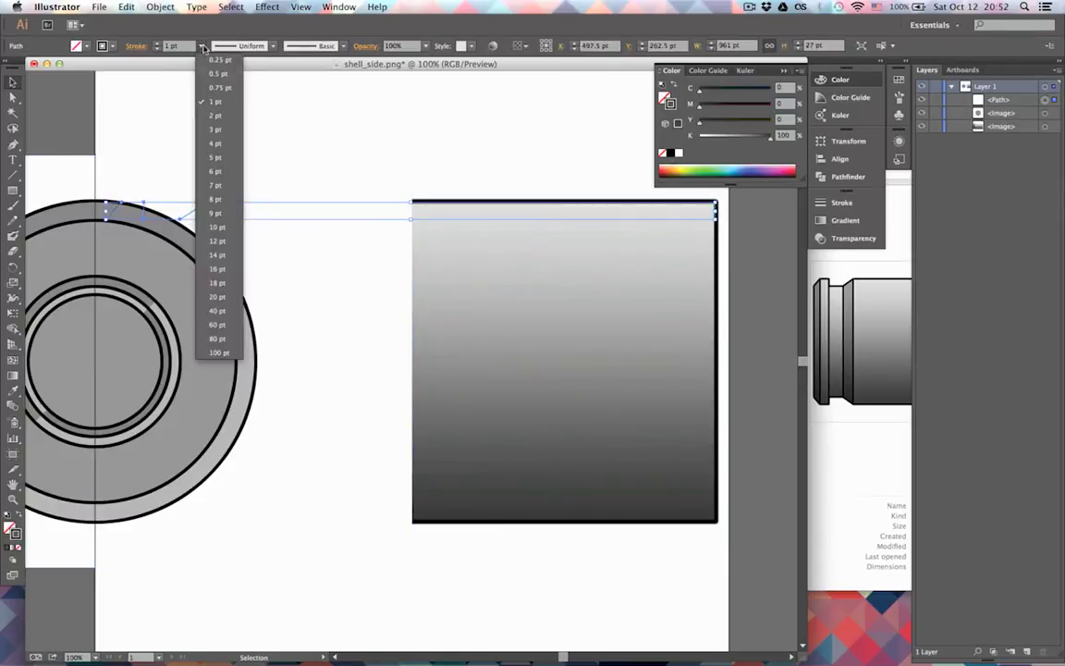
pyautogui.click(215, 157)
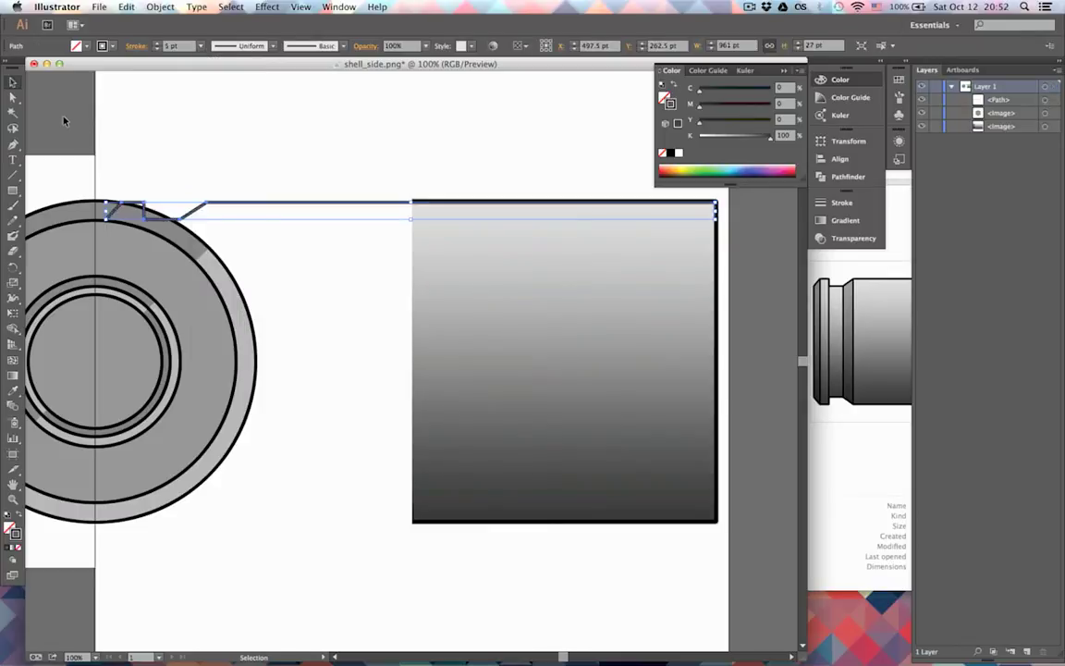
pyautogui.click(57, 105)
# Extend the profile from its rim end straight down, around the V-shaped primer notch, to the shell's centre height at X 17 pt, Y 500 pt.
pyautogui.press('p')
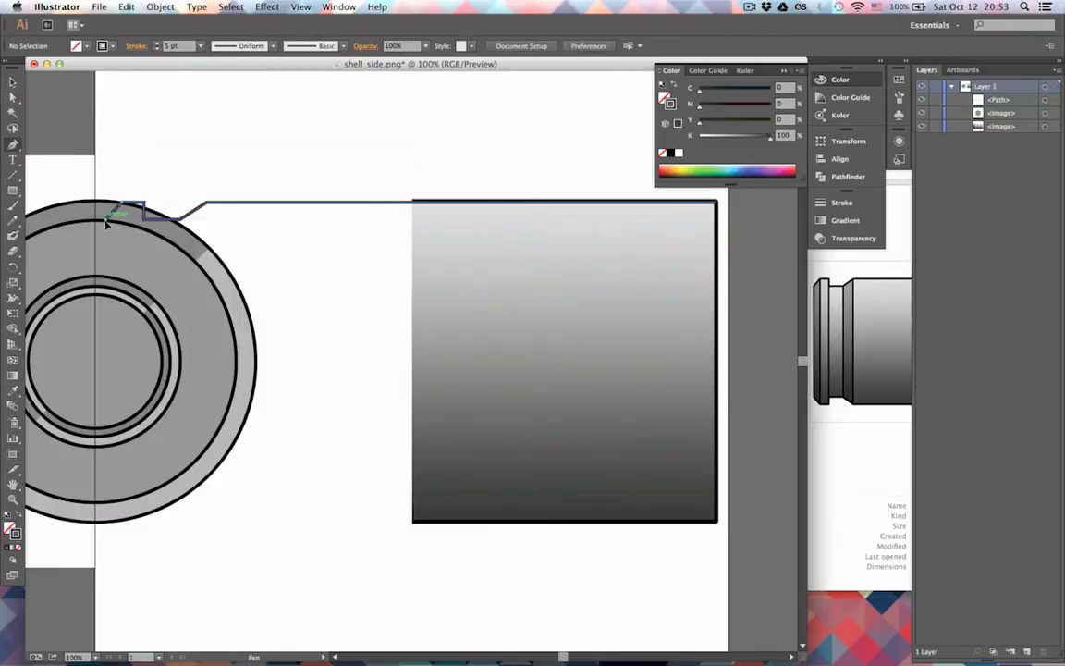
pyautogui.click(106, 218)
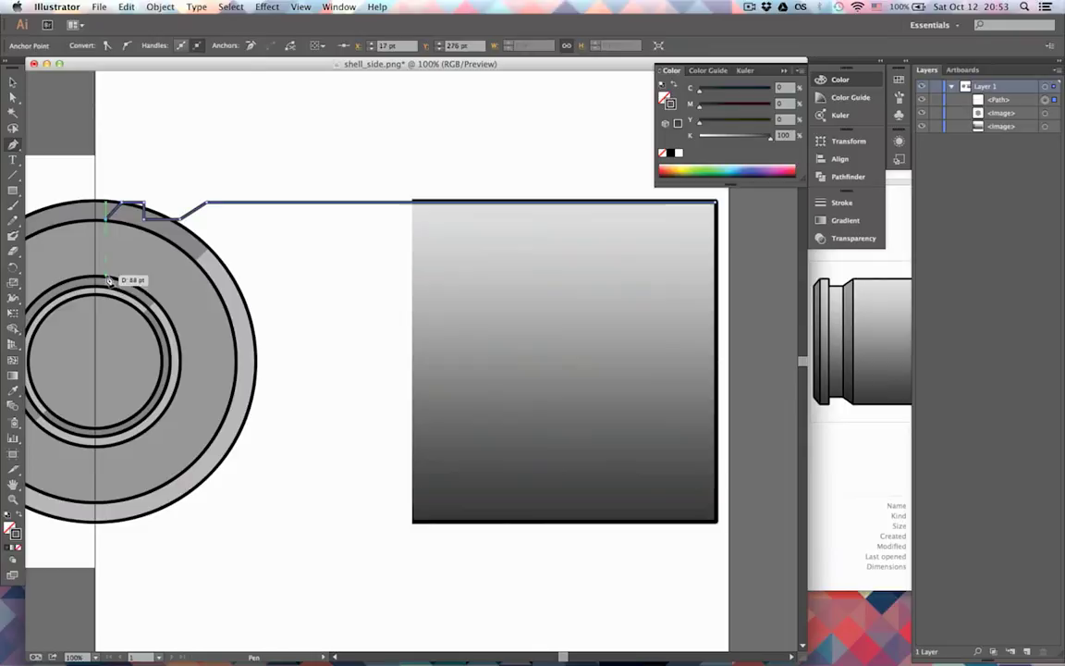
pyautogui.click(107, 276)
pyautogui.click(113, 290)
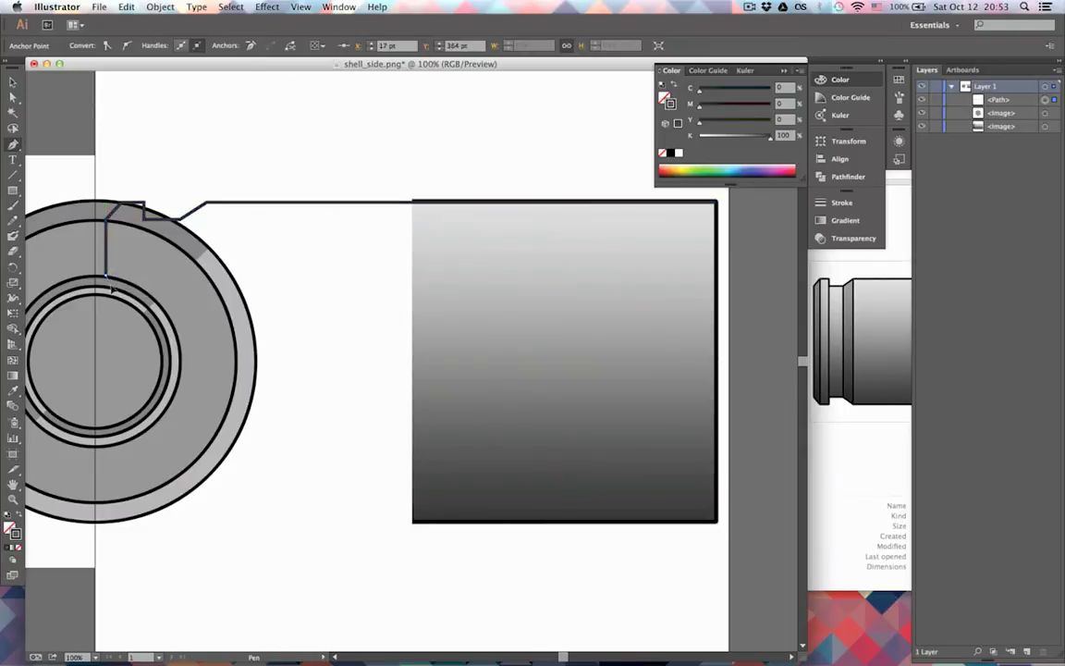
pyautogui.hotkey('ctrl', 'z')
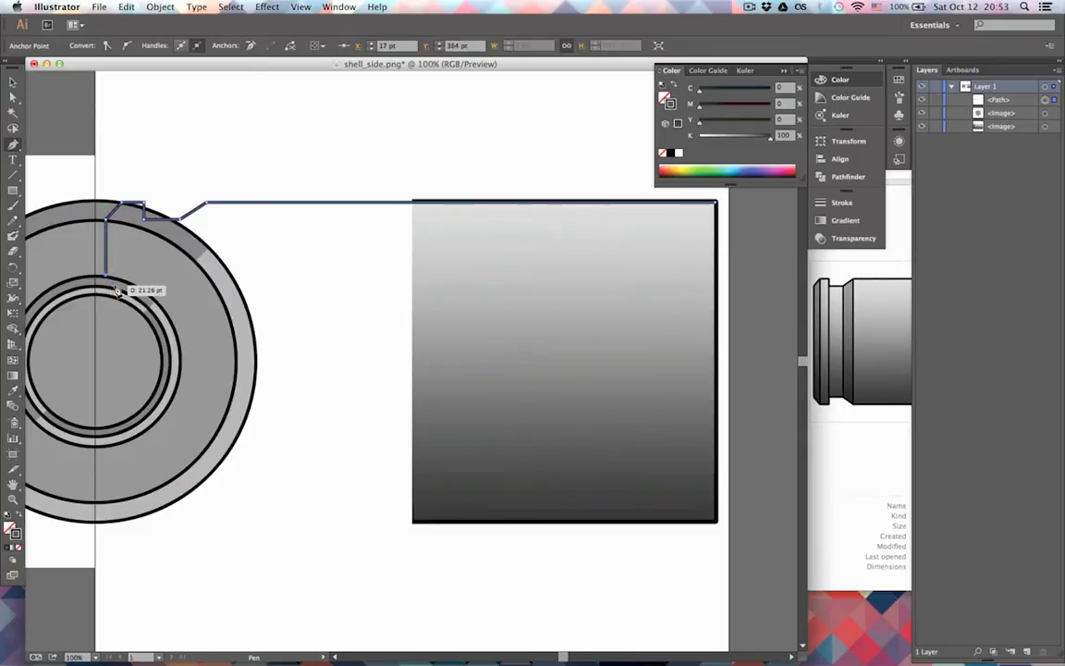
pyautogui.click(116, 286)
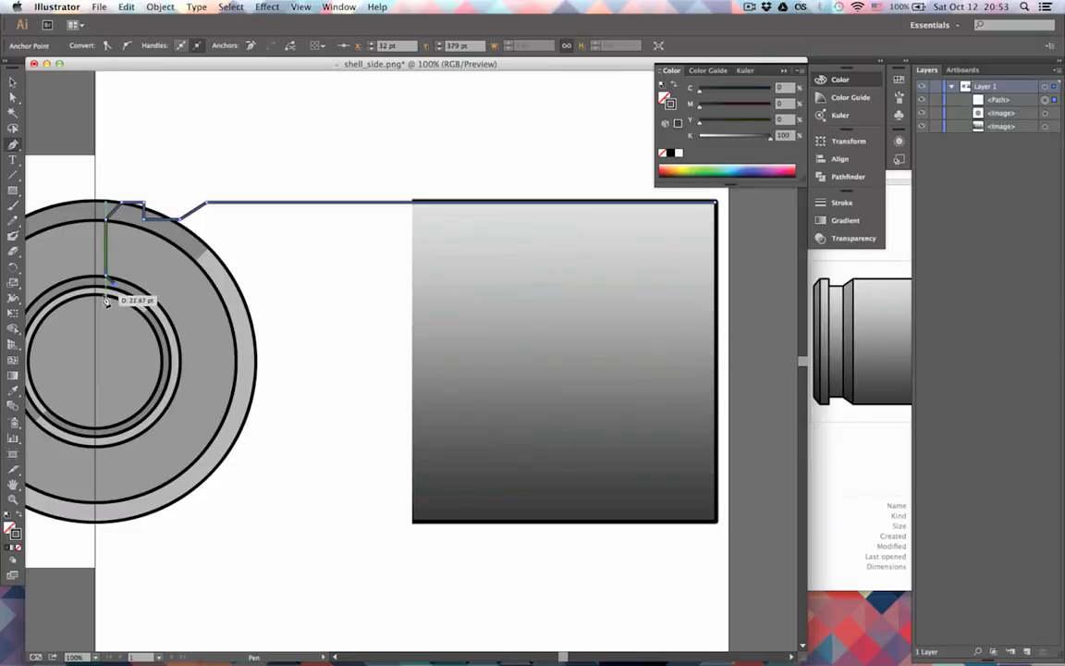
pyautogui.click(105, 296)
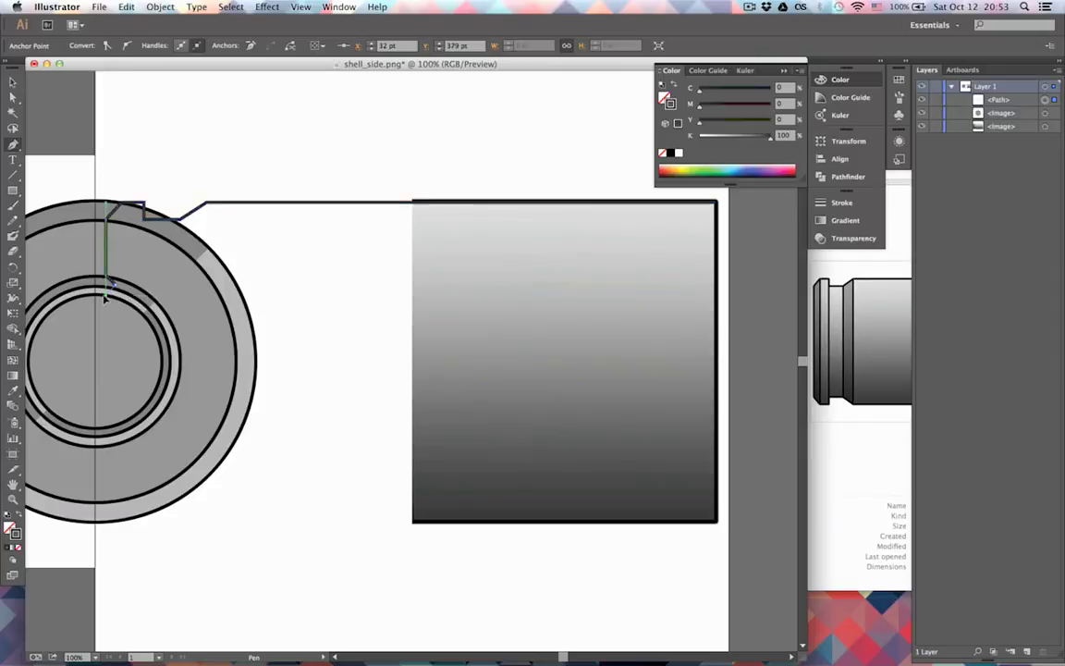
pyautogui.click(103, 362)
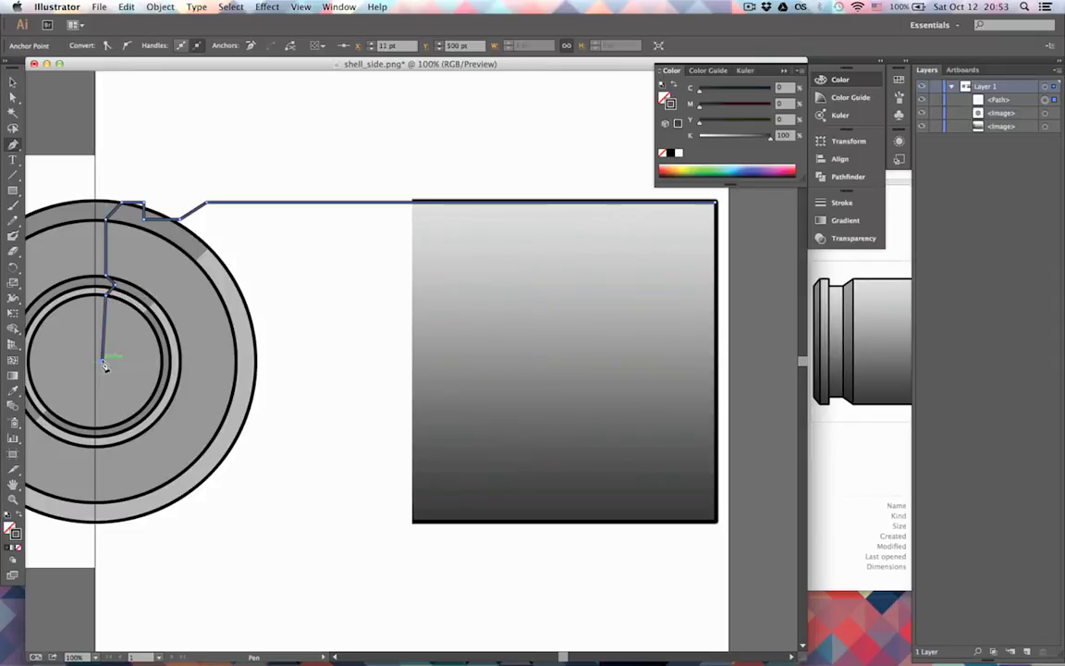
pyautogui.press('super+z')
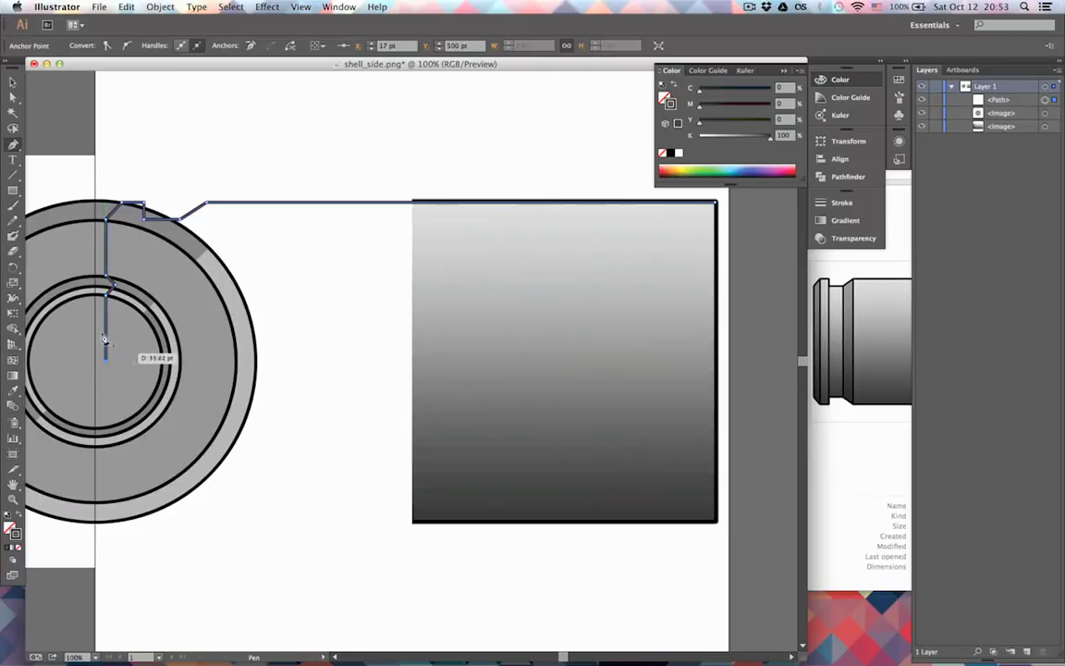
pyautogui.press('v')
pyautogui.click(73, 106)
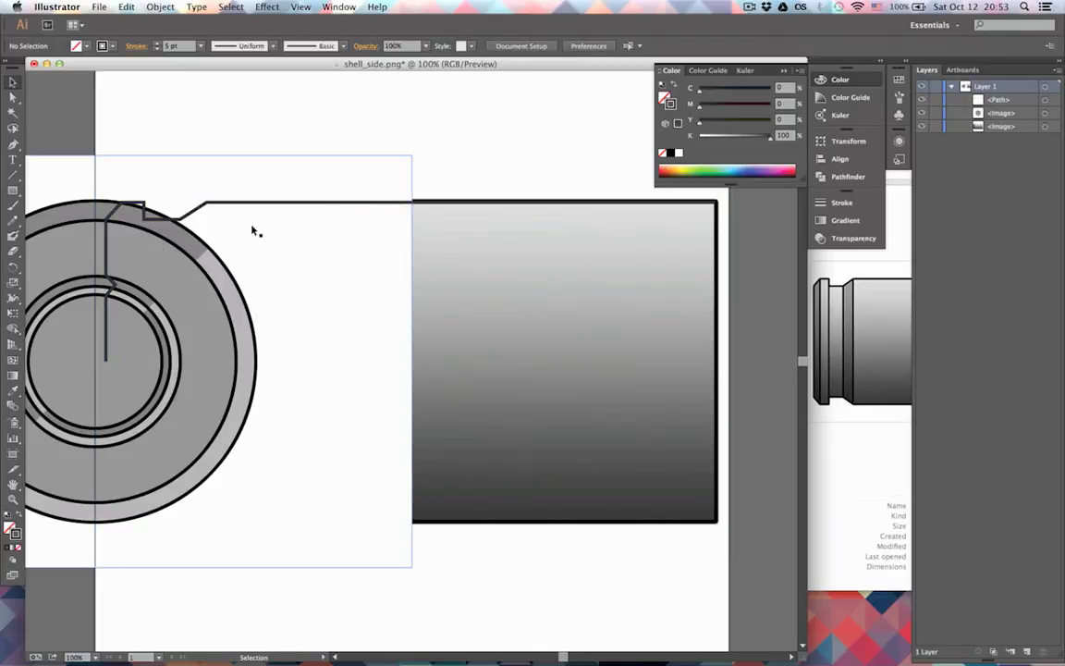
# Continue the path from the shell's open end as a parallel inner wall line back along the body and down the shoulder.
pyautogui.press('p')
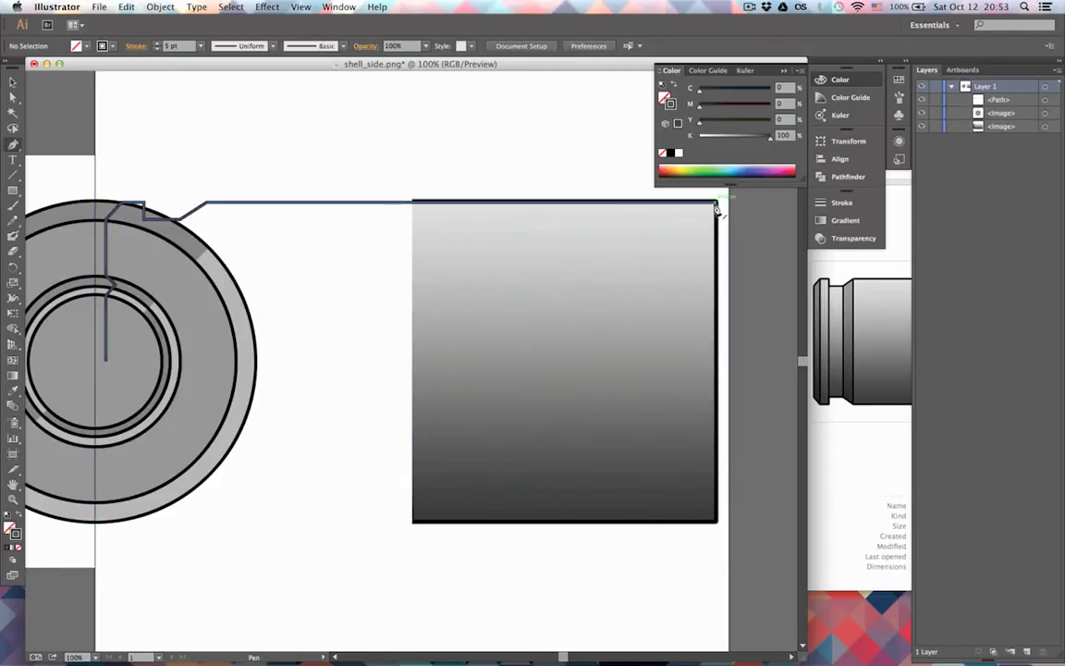
pyautogui.click(715, 205)
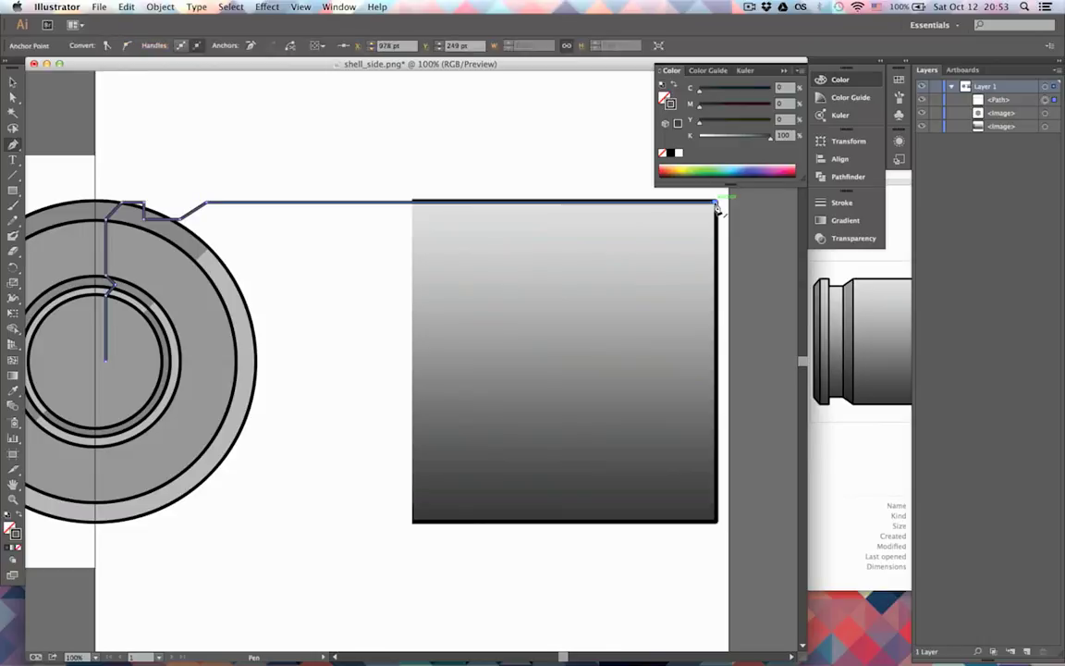
pyautogui.moveTo(718, 210); pyautogui.dragTo(712, 209)
pyautogui.click(209, 212)
pyautogui.click(182, 224)
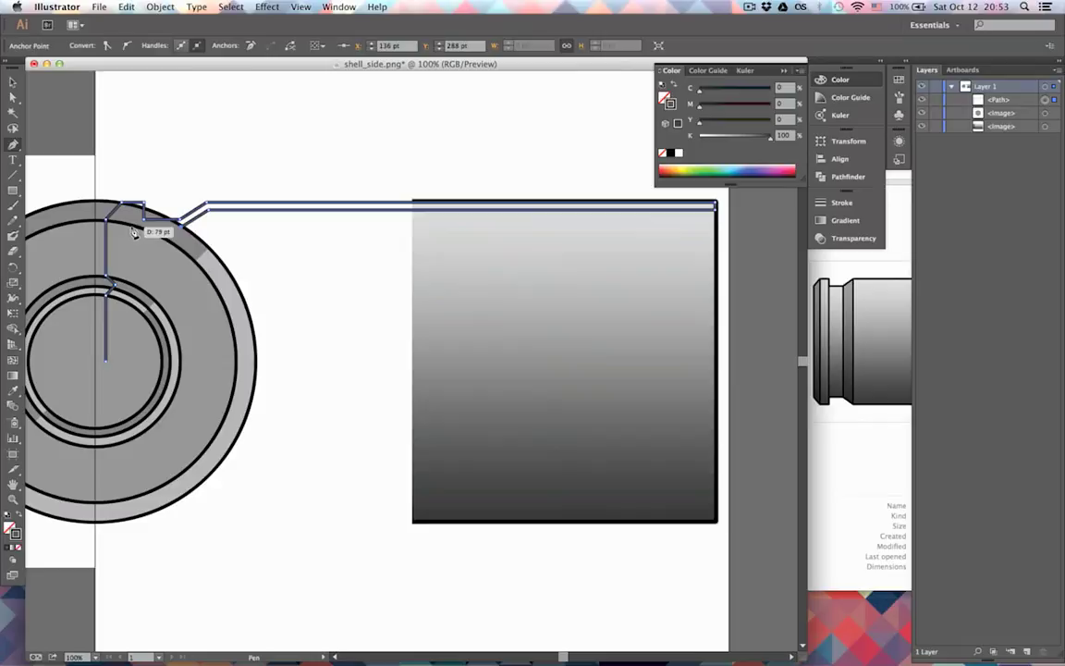
pyautogui.click(137, 225)
pyautogui.press('super')
pyautogui.press('super+z')
pyautogui.click(135, 226)
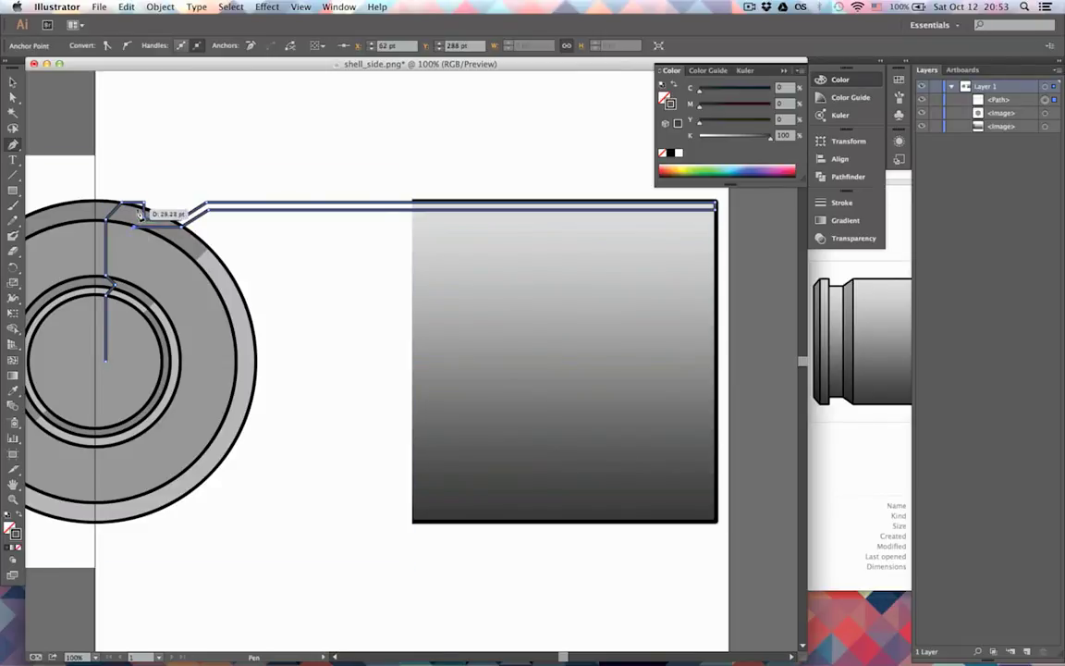
pyautogui.press('super+z')
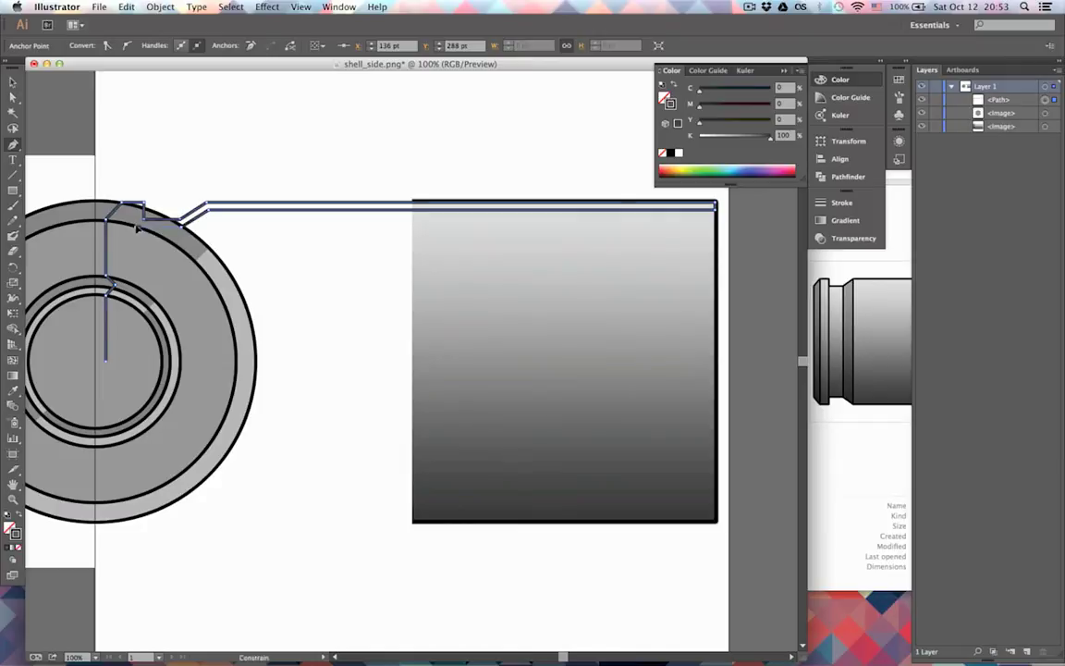
# Continue the inner wall line around the extractor groove and rim, keeping it parallel to the outer contour down the rim's chamfer.
pyautogui.click(135, 209)
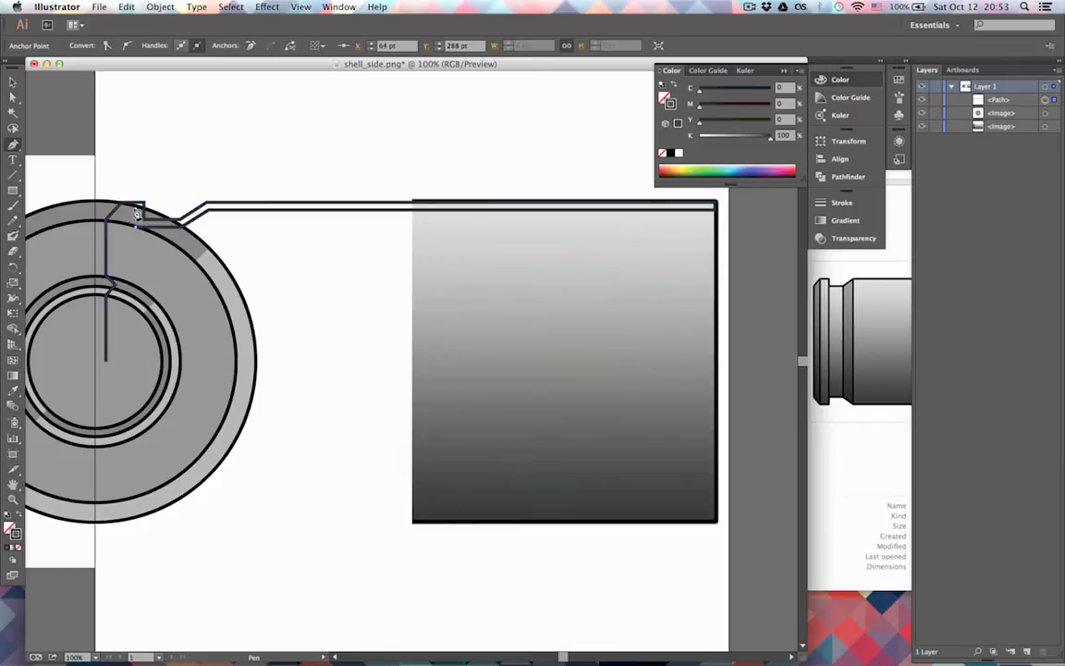
pyautogui.click(126, 209)
pyautogui.moveTo(121, 219); pyautogui.dragTo(117, 228)
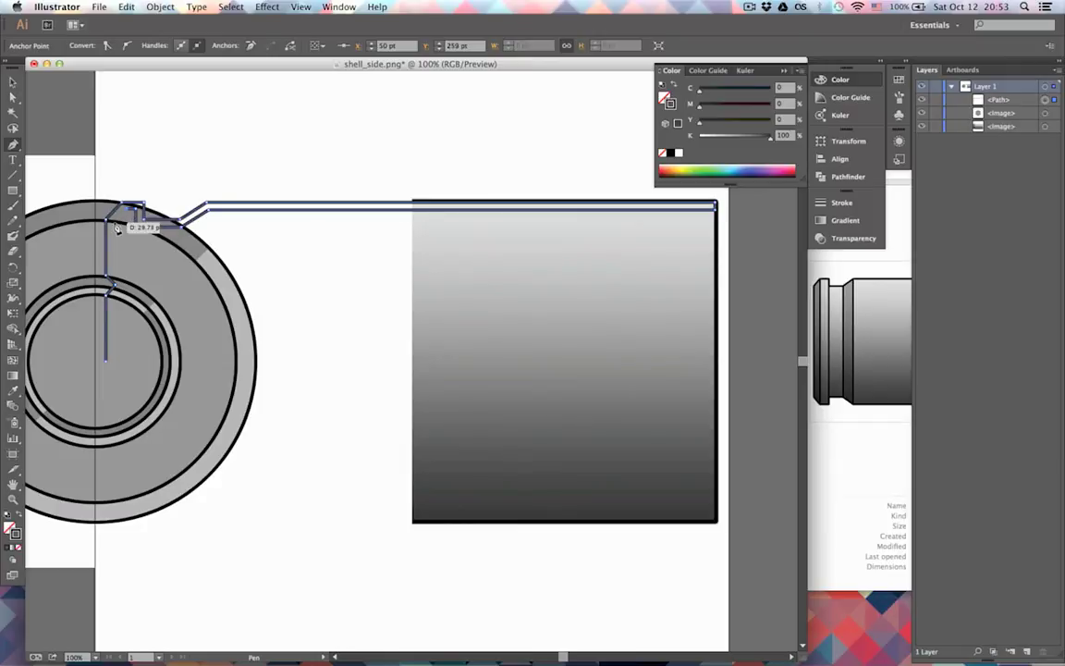
pyautogui.click(115, 223)
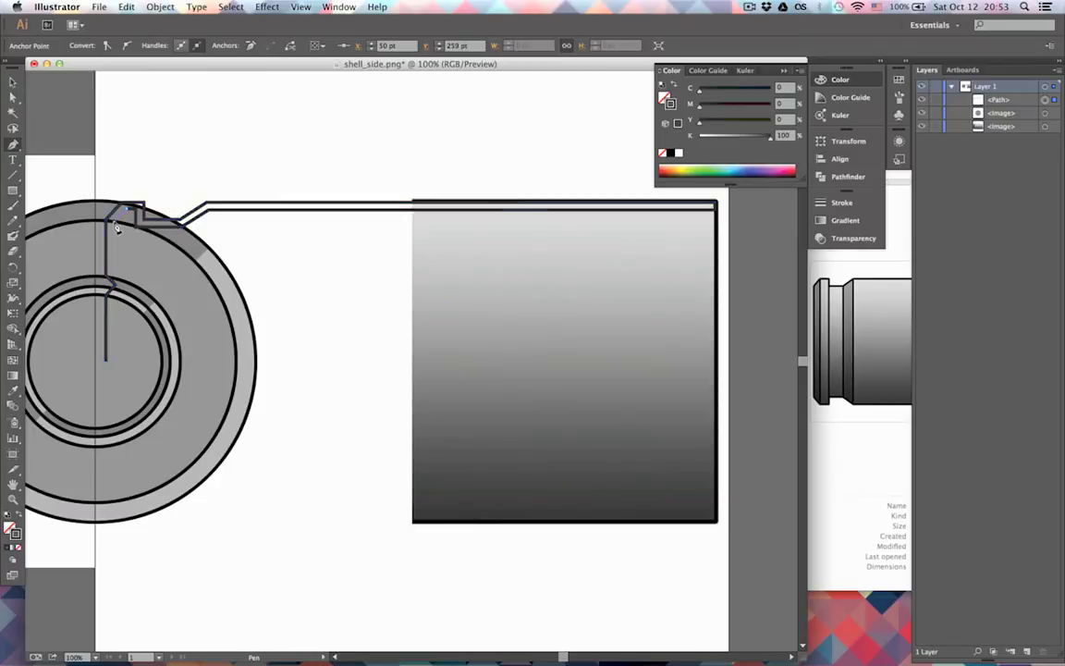
# Extend the inner wall line down the back face, around the V-shaped primer notch, to the shell's centre height and end the path.
pyautogui.moveTo(115, 279)
pyautogui.mouseDown()
pyautogui.moveTo(107, 255)
pyautogui.moveTo(125, 294)
pyautogui.mouseUp()
pyautogui.click(115, 299)
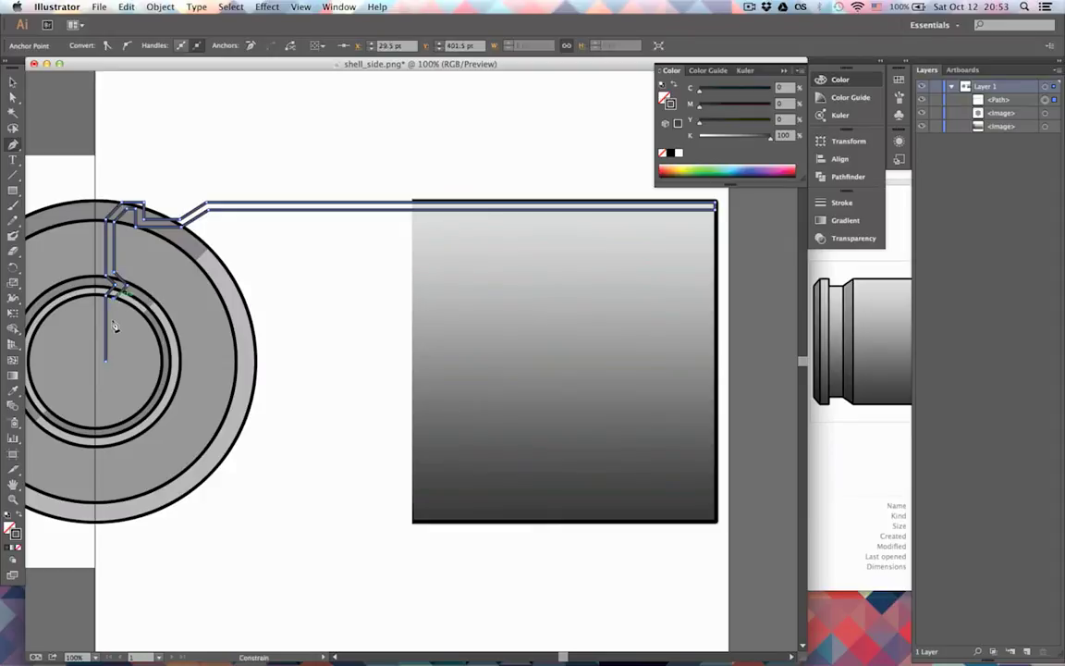
pyautogui.moveTo(108, 365); pyautogui.dragTo(119, 366)
pyautogui.press('v')
pyautogui.click(782, 341)
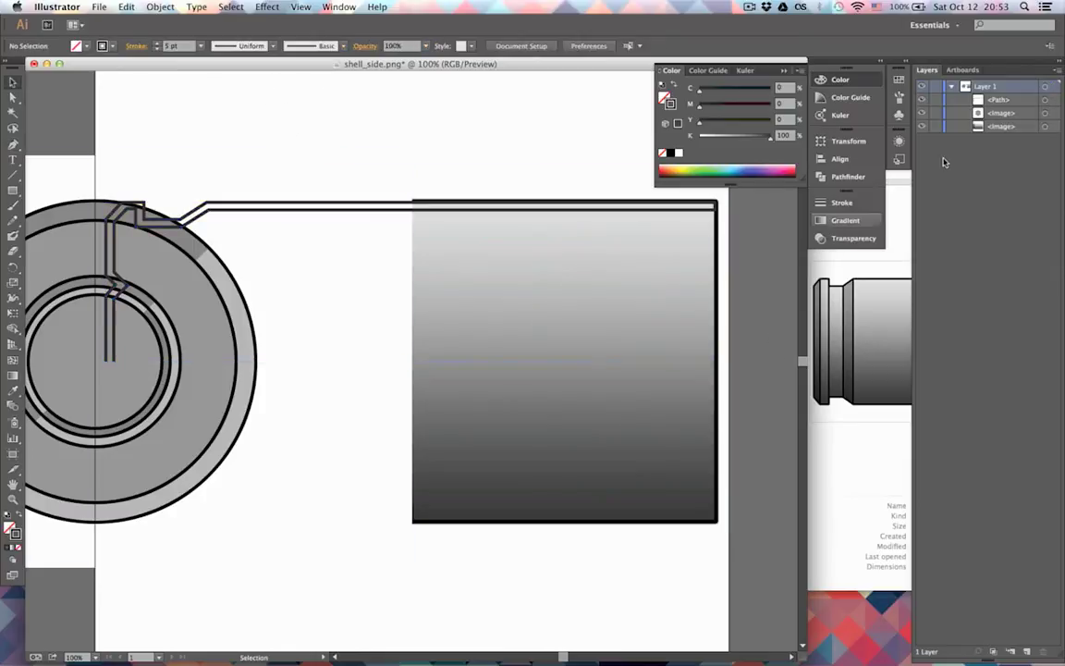
# Delete both reference images from Layer 1, leaving only the traced profile path.
pyautogui.click(1027, 112)
pyautogui.keyDown('shift'); pyautogui.click(1004, 127); pyautogui.keyUp('shift')
pyautogui.moveTo(1000, 128); pyautogui.dragTo(1040, 652)
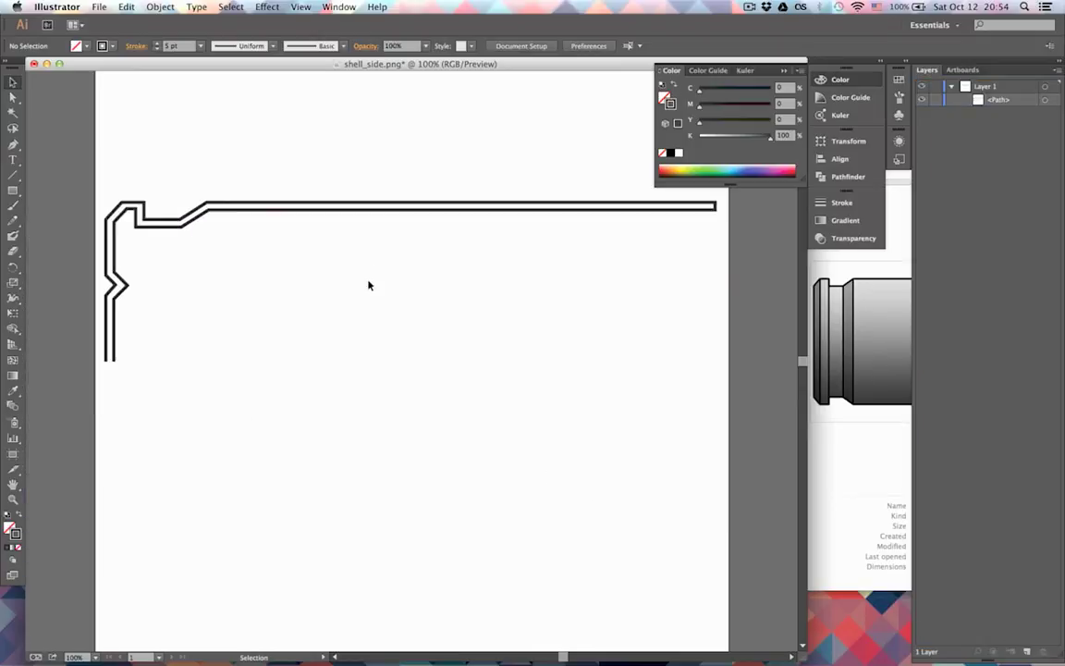
# Add two anchor points to the short vertical edge that closes the wall at the shell's open end.
pyautogui.moveTo(397, 201); pyautogui.dragTo(407, 465)
pyautogui.moveTo(451, 405); pyautogui.dragTo(459, 231)
pyautogui.moveTo(416, 324); pyautogui.dragTo(412, 349)
pyautogui.click(427, 279)
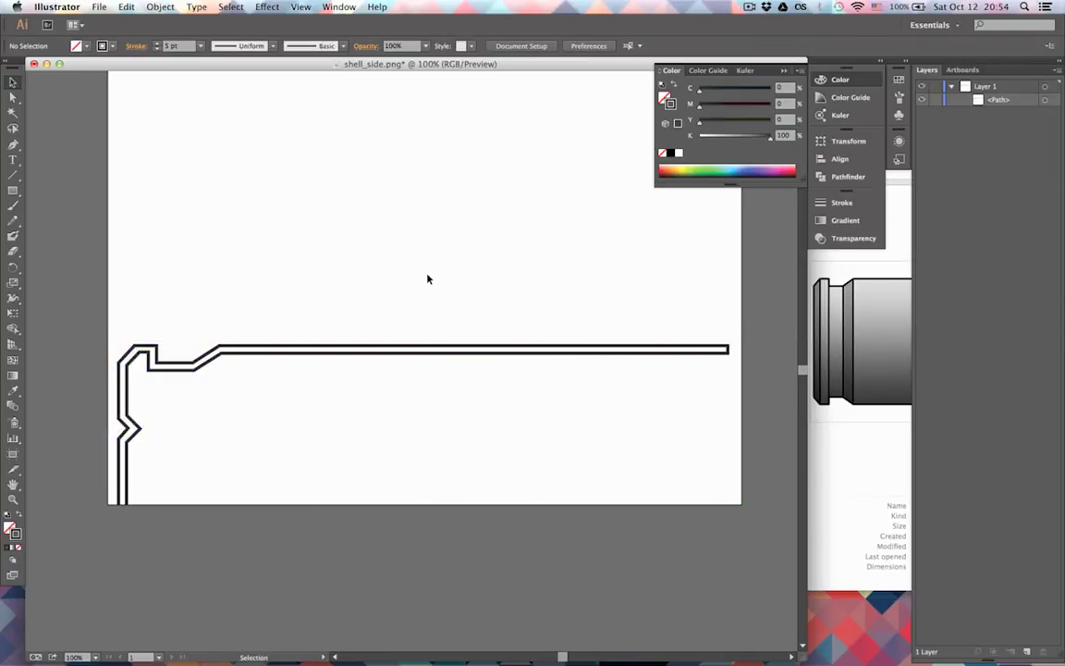
pyautogui.press('z')
pyautogui.click(729, 352)
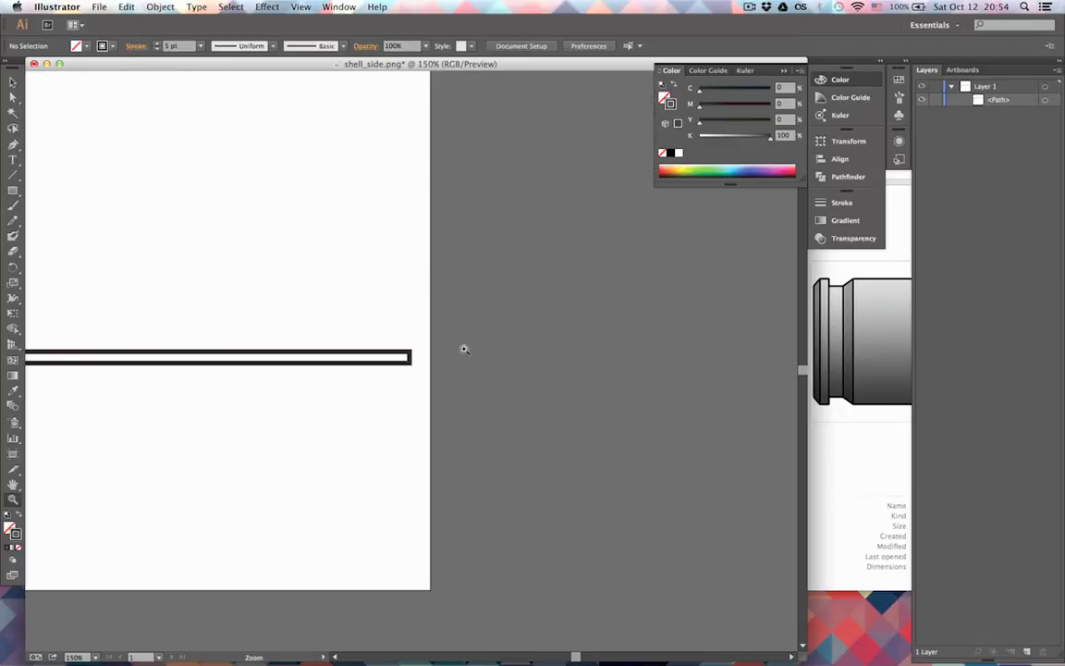
pyautogui.click(442, 357)
pyautogui.click(358, 369)
pyautogui.click(430, 367)
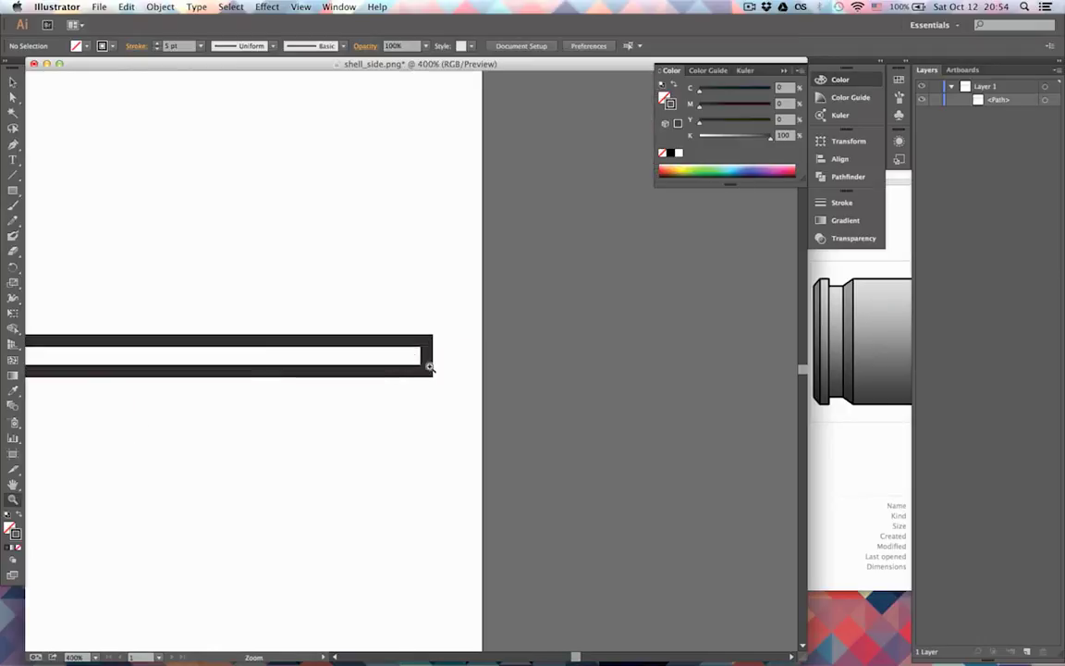
pyautogui.press('a')
pyautogui.click(427, 362)
pyautogui.keyDown('shift'); pyautogui.click(428, 345); pyautogui.keyUp('shift')
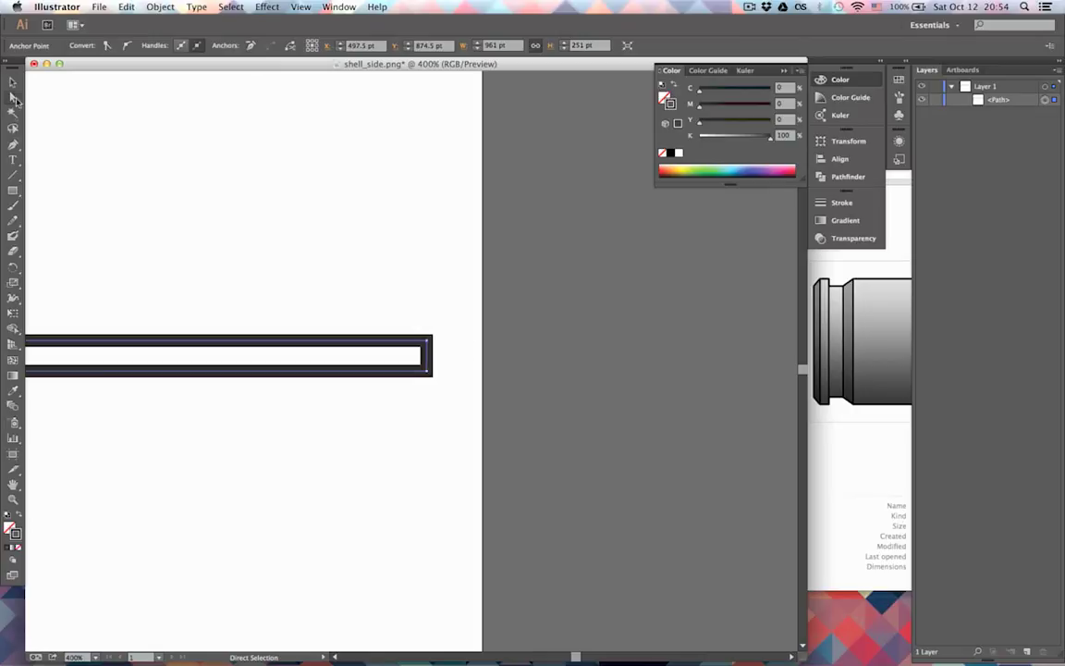
pyautogui.moveTo(13, 143); pyautogui.dragTo(83, 159)
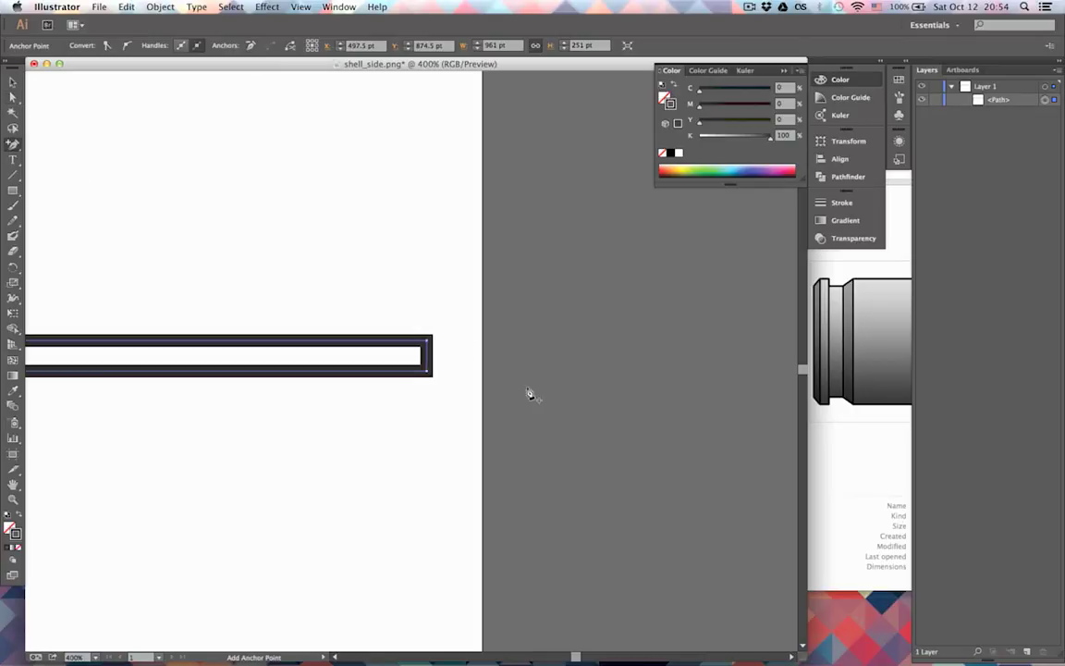
pyautogui.click(429, 366)
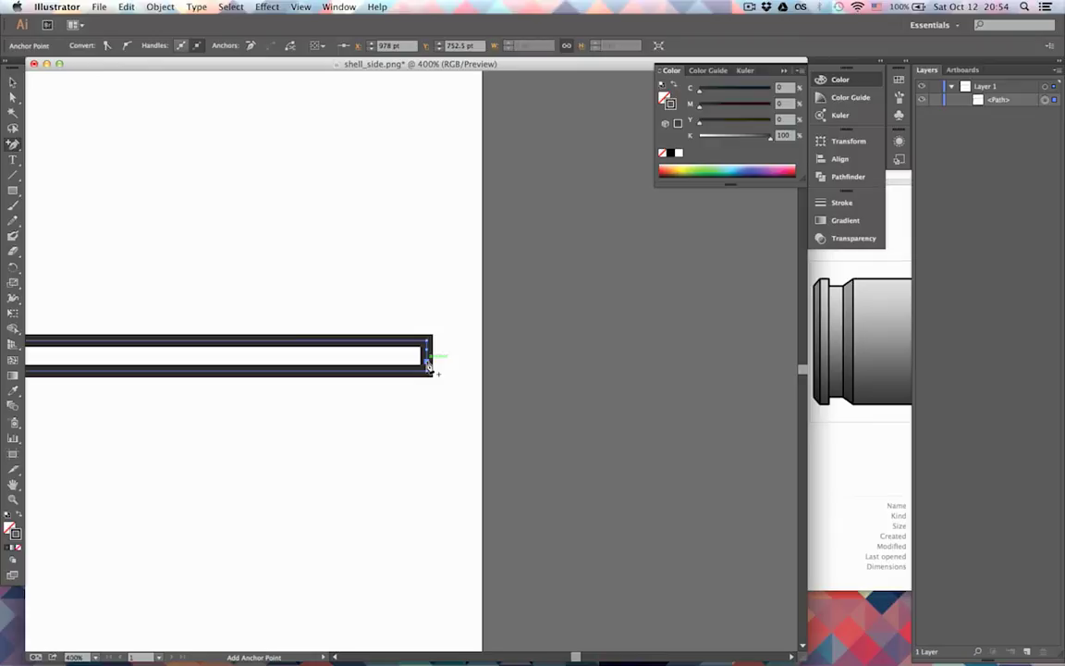
# Move the two new end-edge anchor points outward to X 981 pt so the open end is bevelled.
pyautogui.press('a')
pyautogui.moveTo(424, 364)
pyautogui.mouseDown()
pyautogui.moveTo(429, 373)
pyautogui.moveTo(440, 355)
pyautogui.mouseUp()
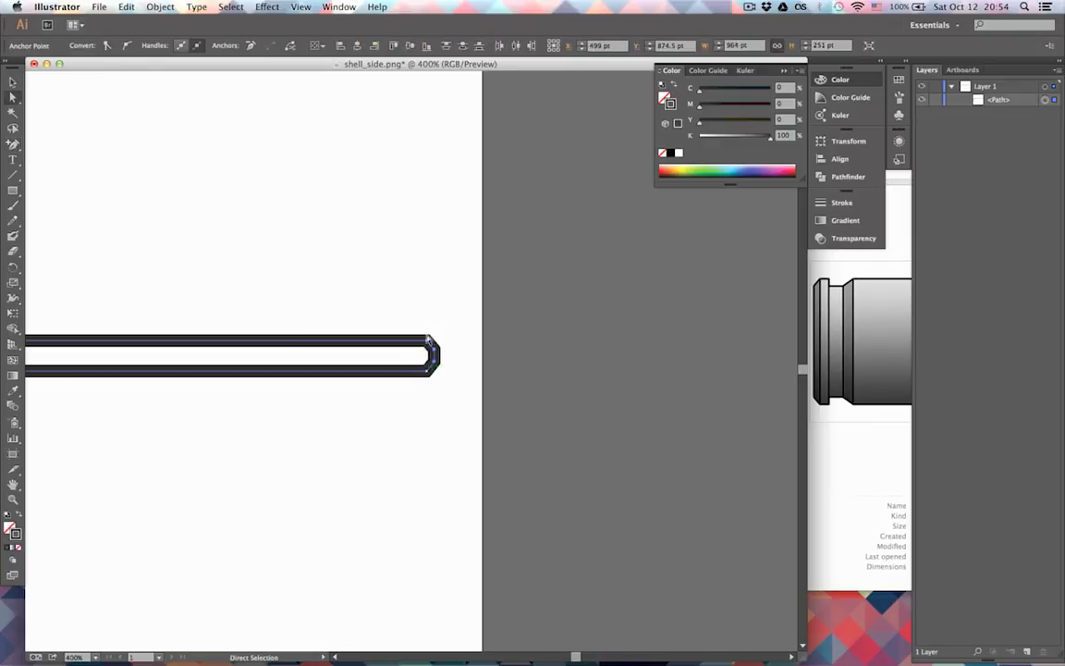
pyautogui.click(453, 391)
pyautogui.click(436, 363)
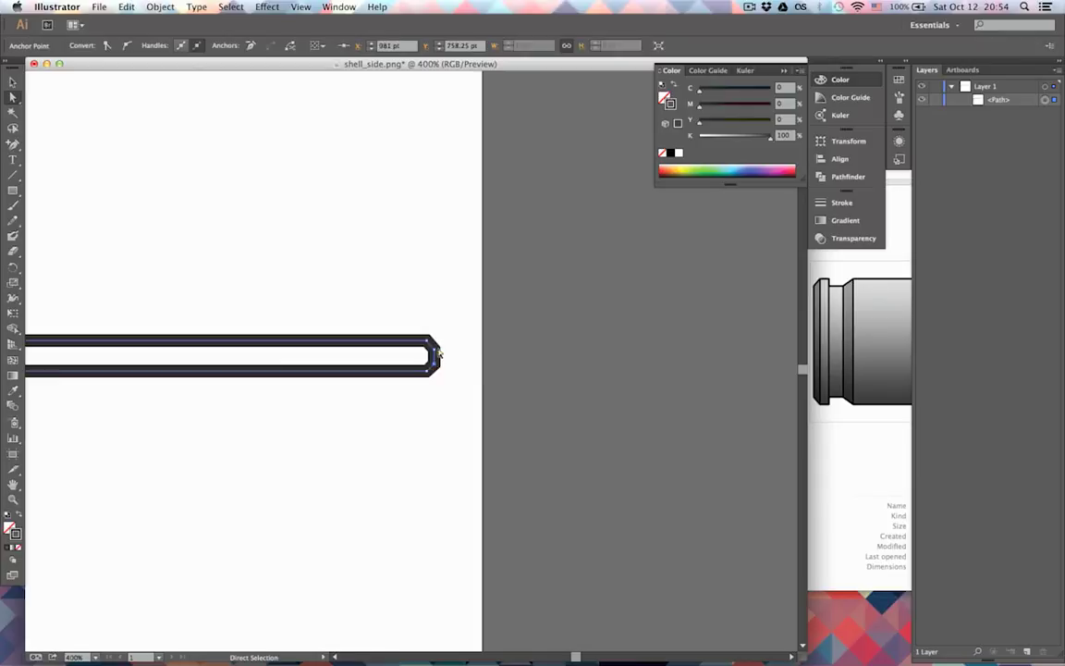
pyautogui.click(435, 350)
pyautogui.click(459, 333)
# Save the document as shell_spline_01.ai in the project's Models folder in Adobe Illustrator format, replacing the existing file.
pyautogui.press('z')
pyautogui.keyDown('alt'); pyautogui.click(428, 341); pyautogui.keyUp('alt')
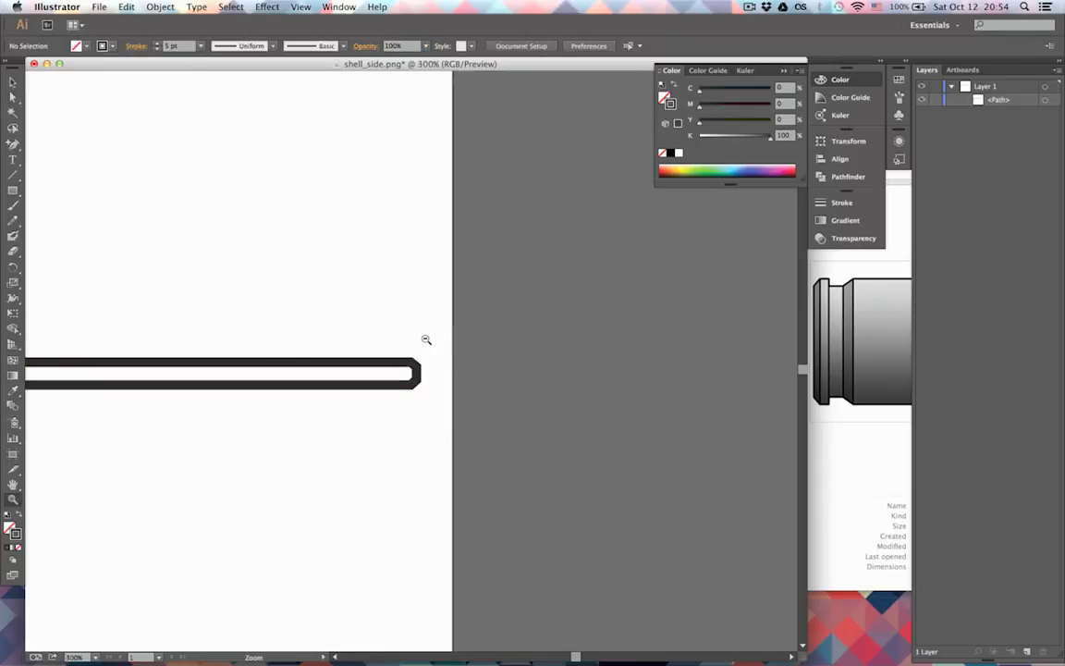
pyautogui.keyDown('alt'); pyautogui.click(425, 339); pyautogui.keyUp('alt')
pyautogui.keyDown('alt'); pyautogui.click(367, 353); pyautogui.keyUp('alt')
pyautogui.keyDown('alt'); pyautogui.click(299, 377); pyautogui.keyUp('alt')
pyautogui.keyDown('alt'); pyautogui.click(301, 376); pyautogui.keyUp('alt')
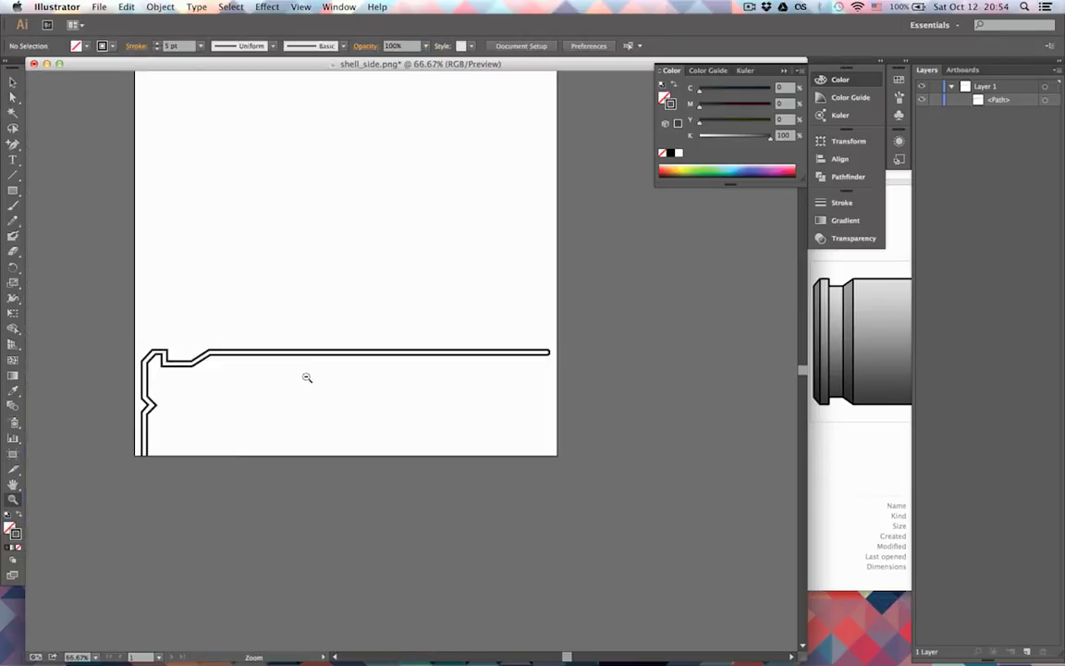
pyautogui.press('v')
pyautogui.press('super+alt+shift+s')
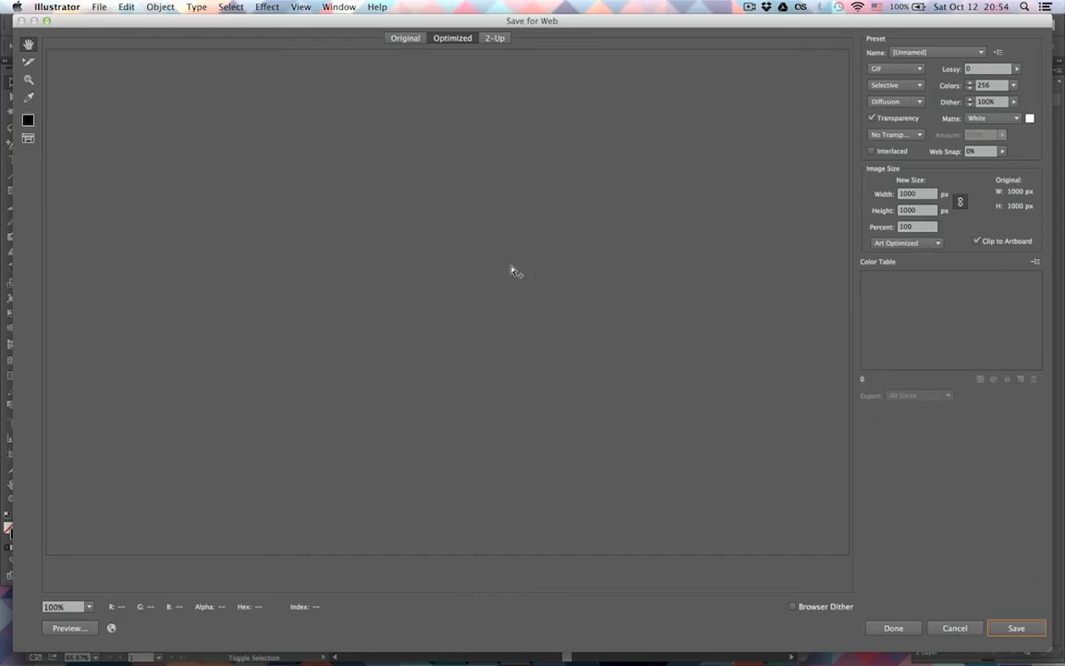
pyautogui.press('Escape')
pyautogui.press('super+shift+s')
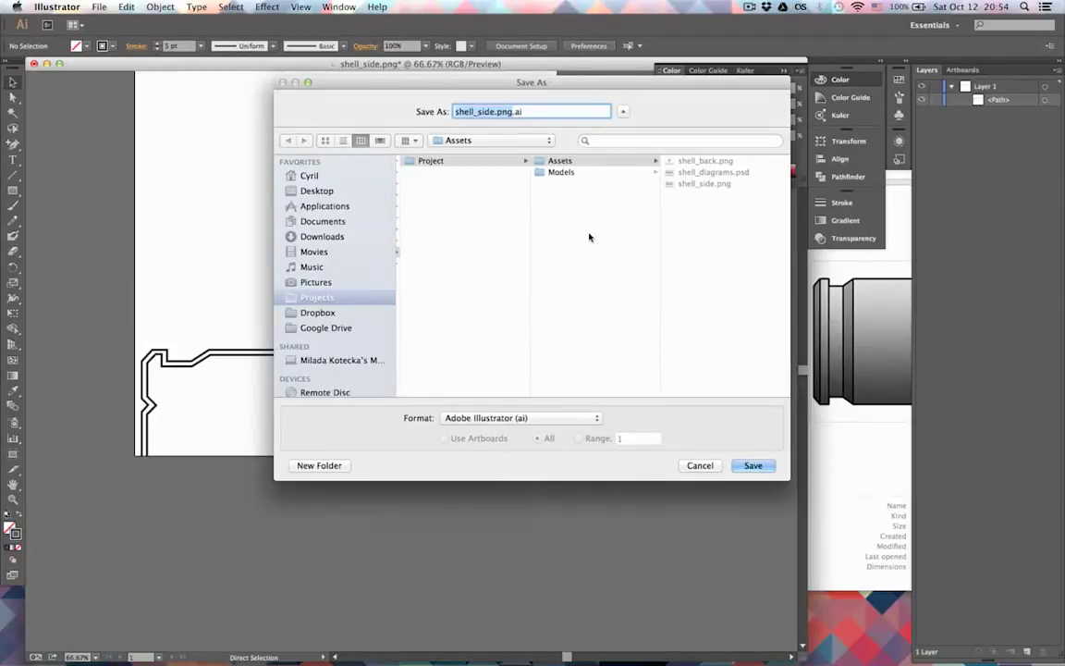
pyautogui.click(574, 173)
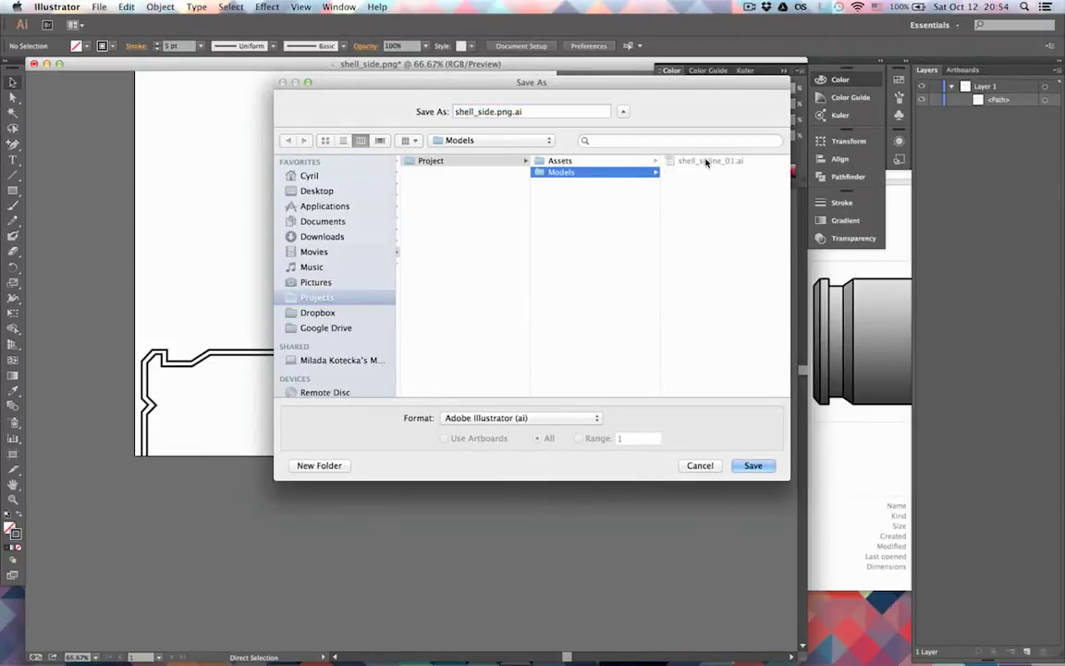
pyautogui.click(707, 163)
pyautogui.press('Return')
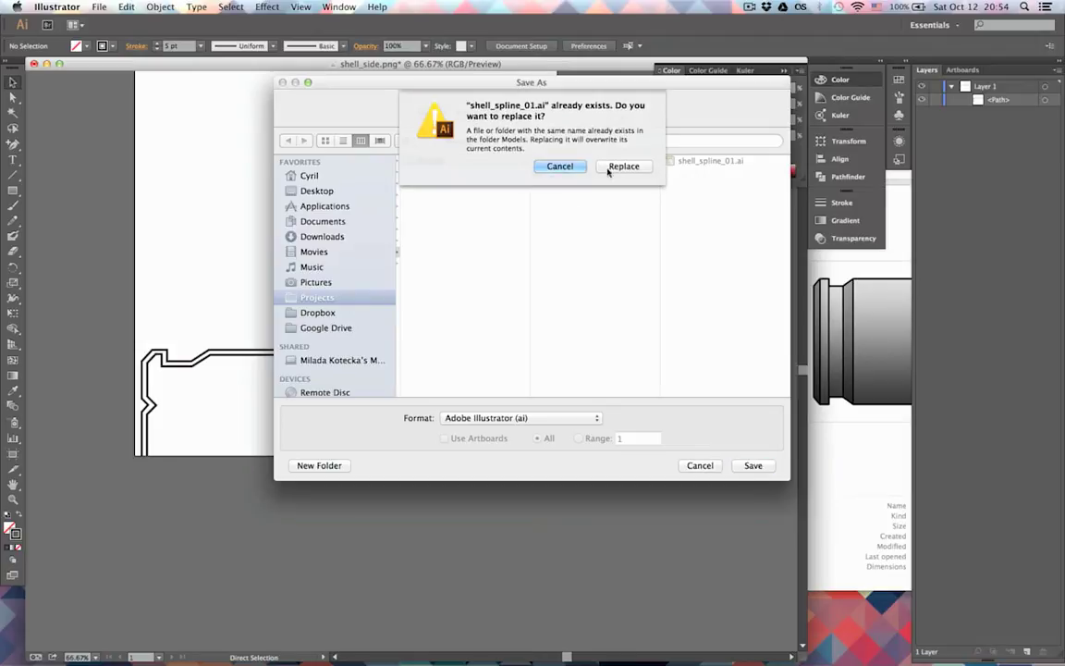
pyautogui.click(616, 166)
# Set the saved file's version to Illustrator 8 and accept the save options.
pyautogui.click(467, 175)
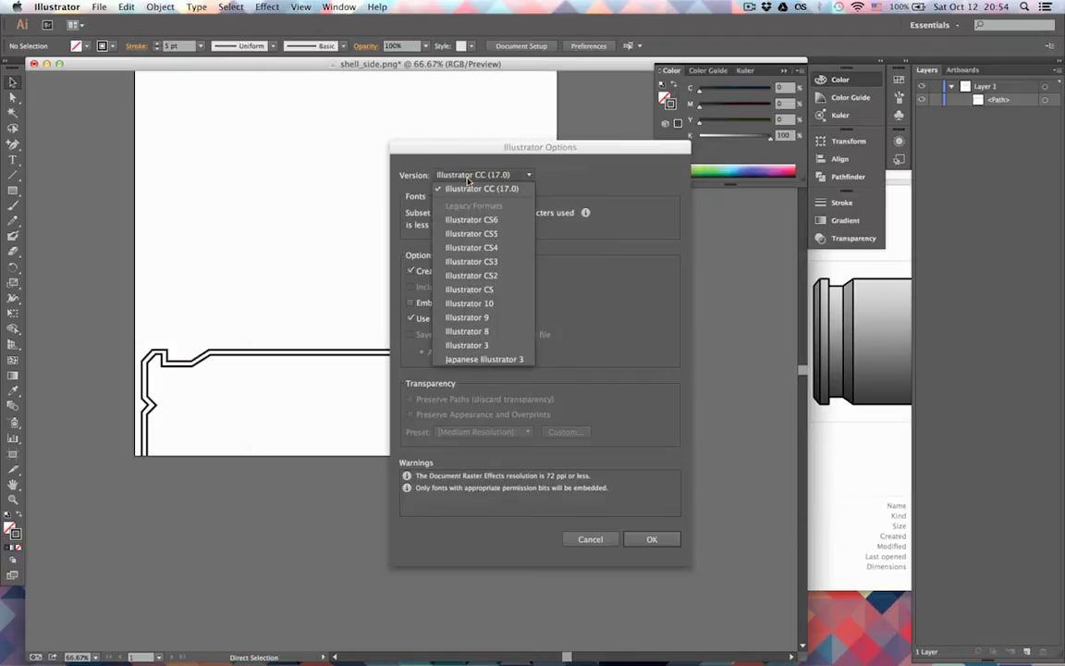
pyautogui.click(495, 333)
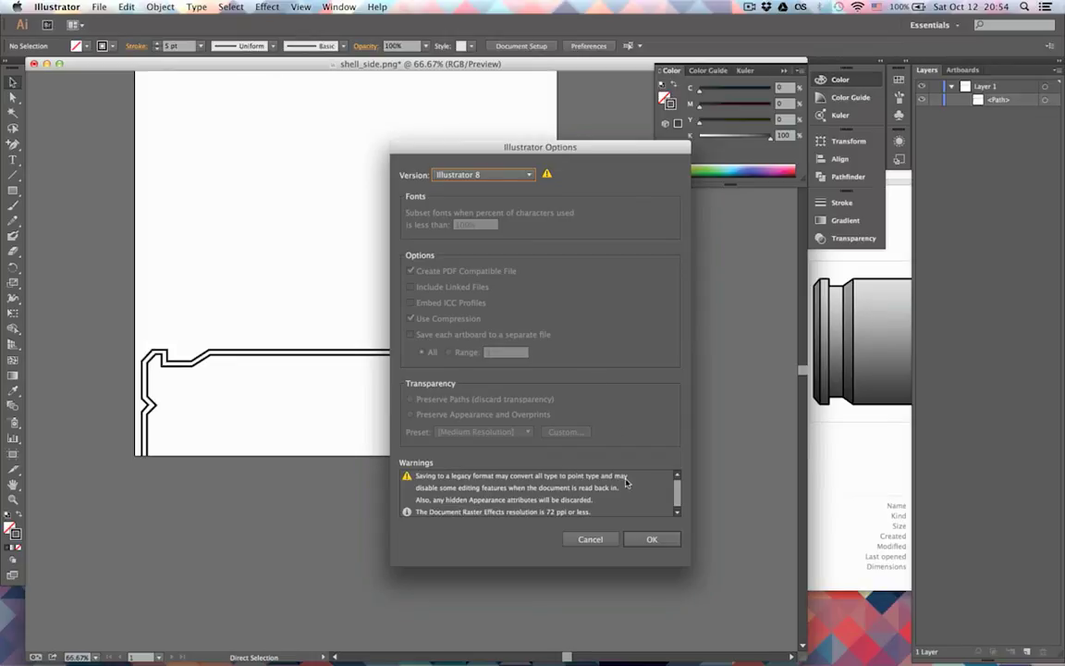
pyautogui.click(652, 539)
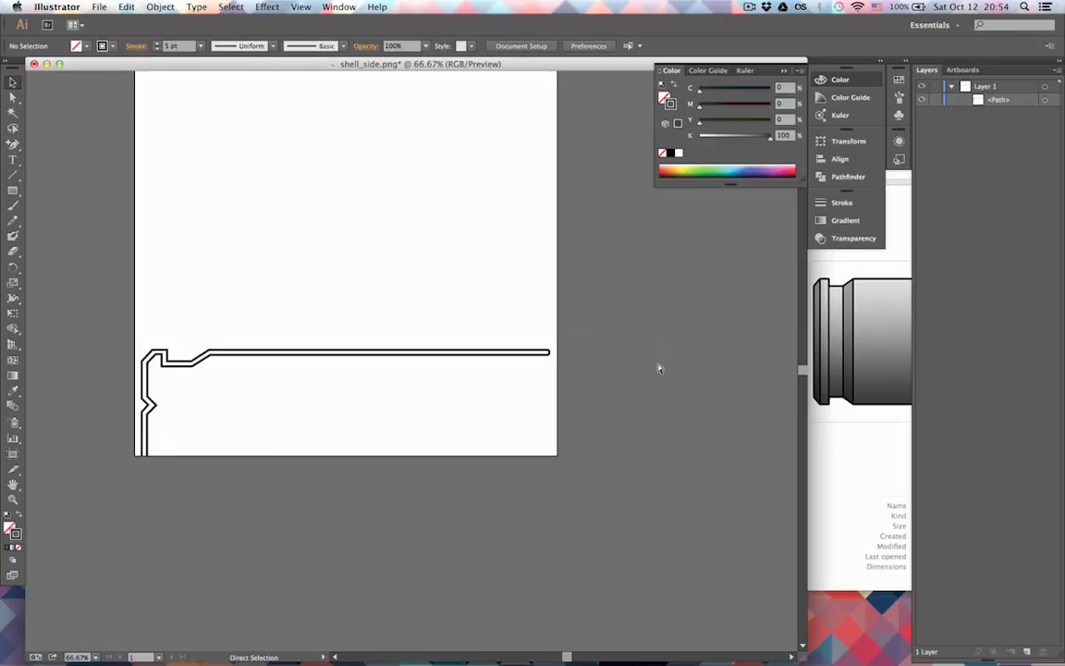
pyautogui.click(652, 366)
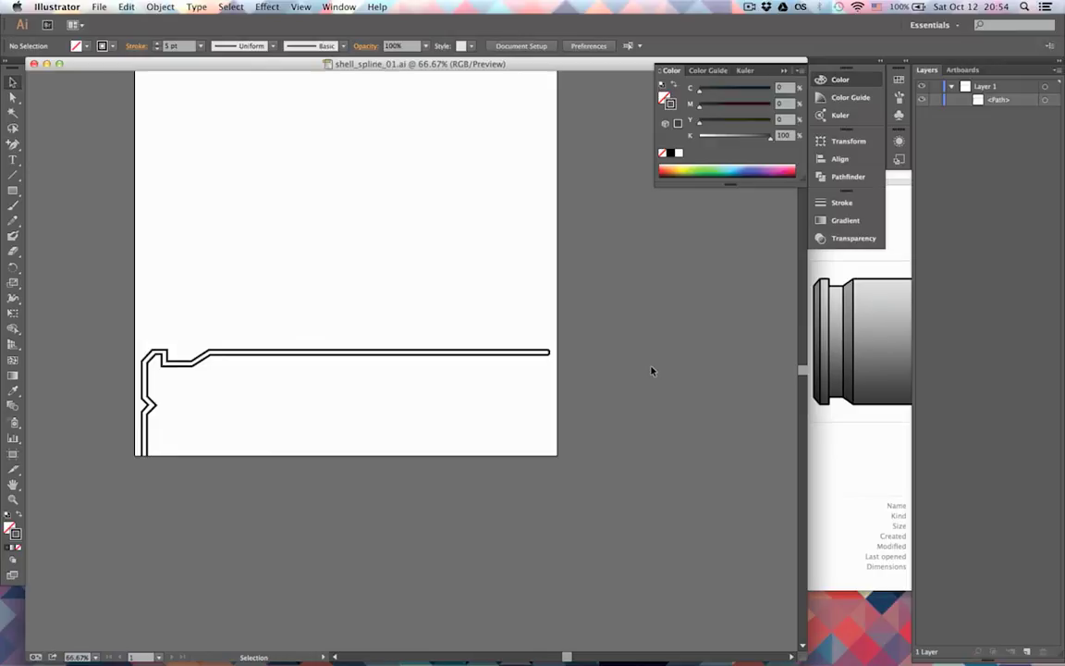